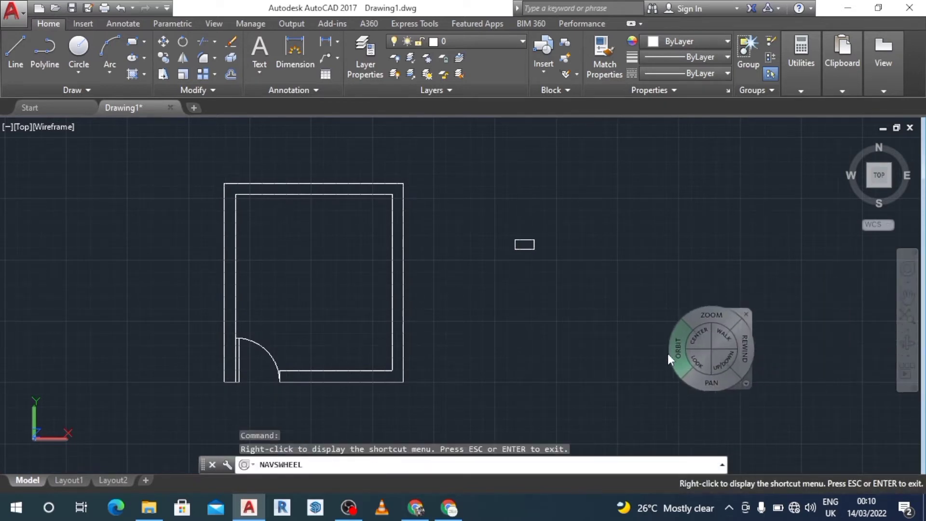
Step: Draw a short vertical line from the midpoint of the top outer wall line down to the inner wall face
left_click_drag(323, 309, 442, 340)
mouse_move(438, 274)
left_mouse_down()
mouse_move(437, 227)
mouse_move(438, 259)
left_mouse_up()
left_click_drag(446, 324, 439, 289)
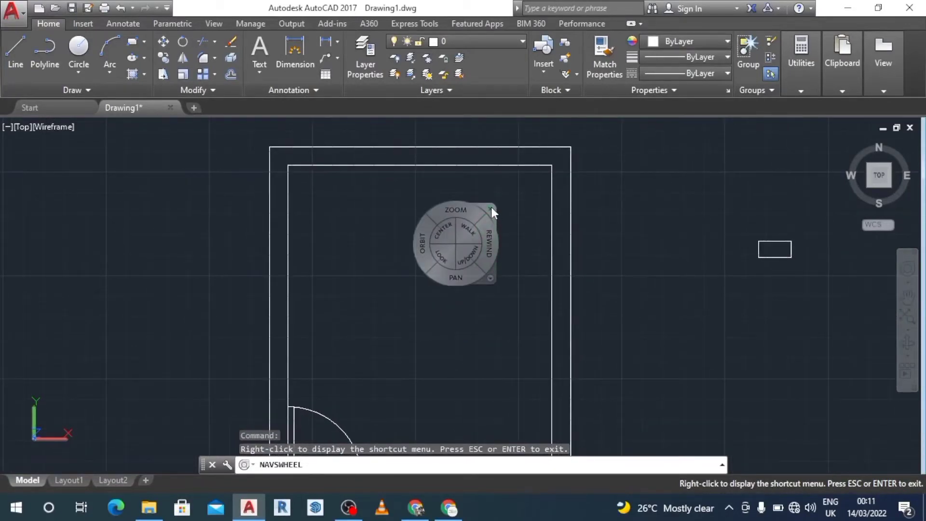
left_click(491, 207)
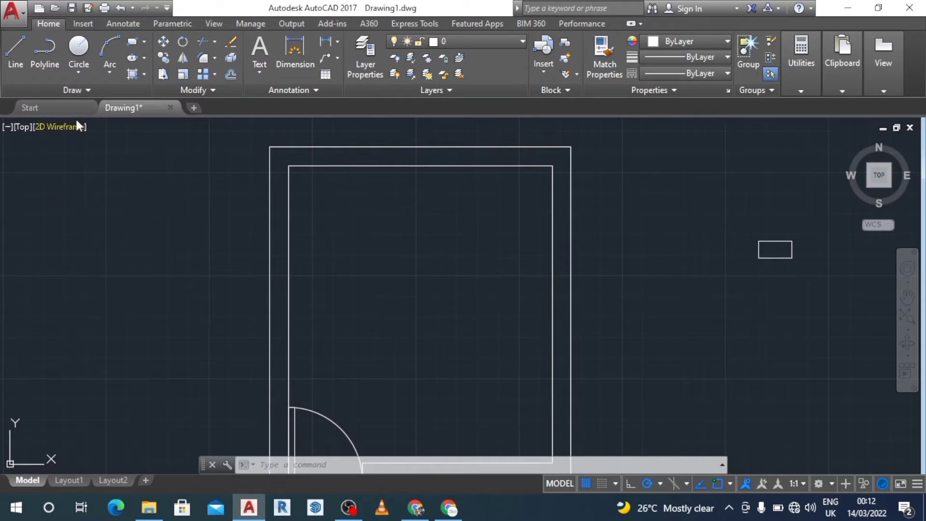
left_click(19, 45)
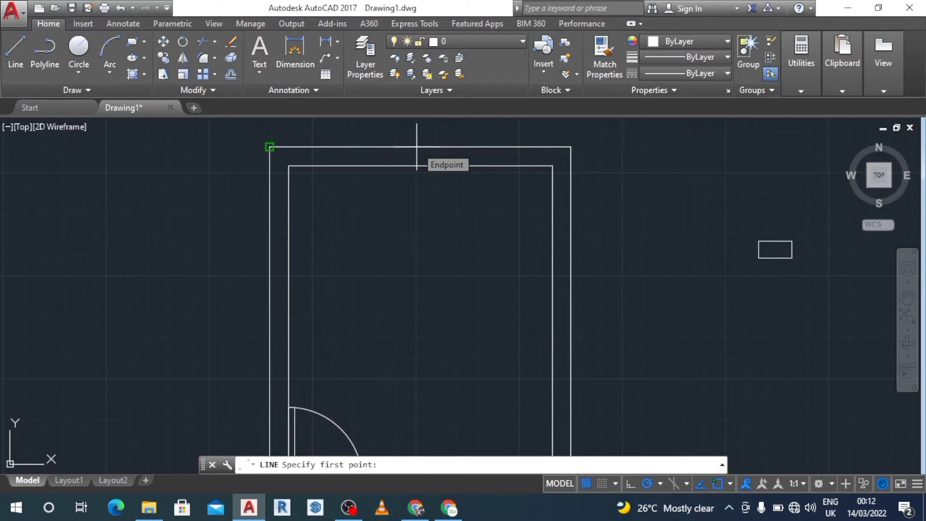
type("mid")
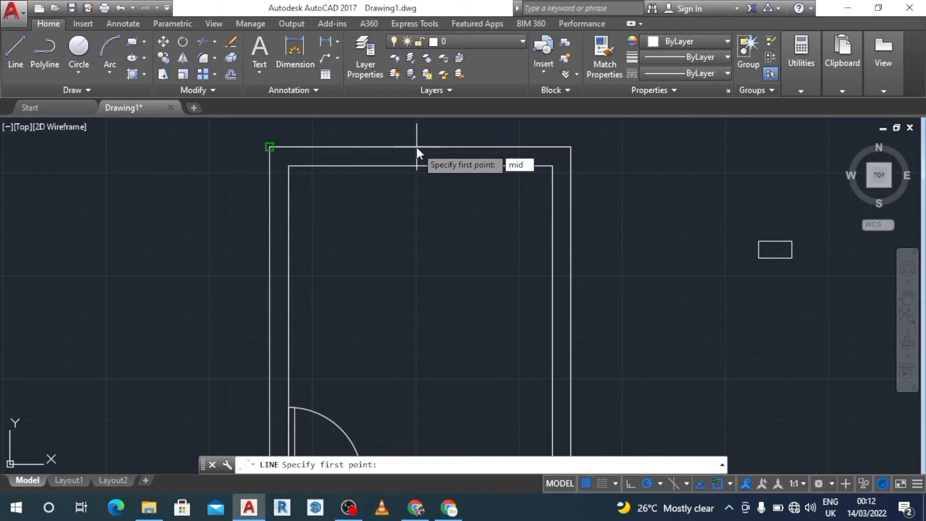
key("Return")
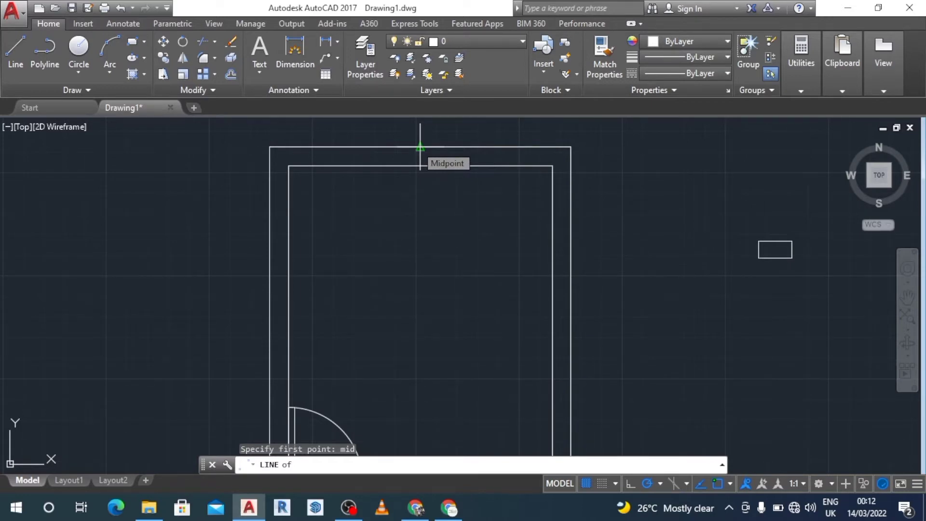
left_click(420, 147)
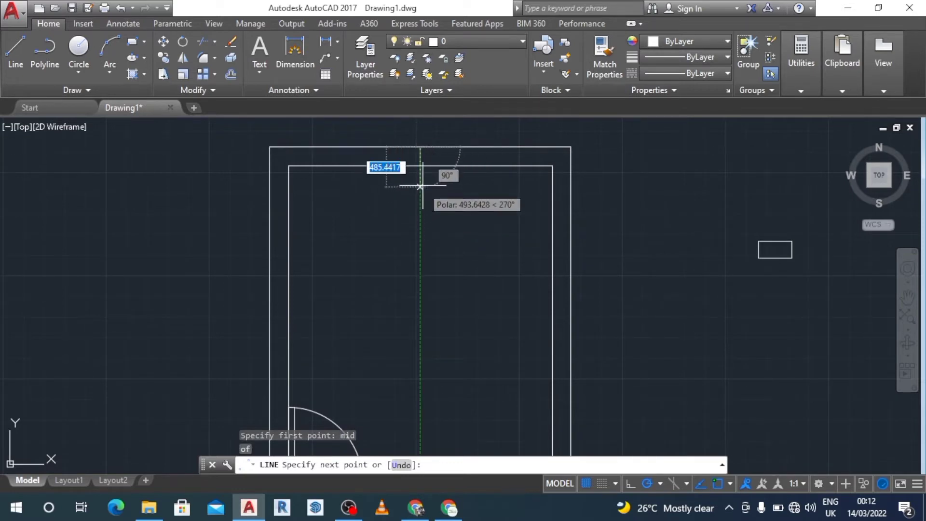
left_click(420, 165)
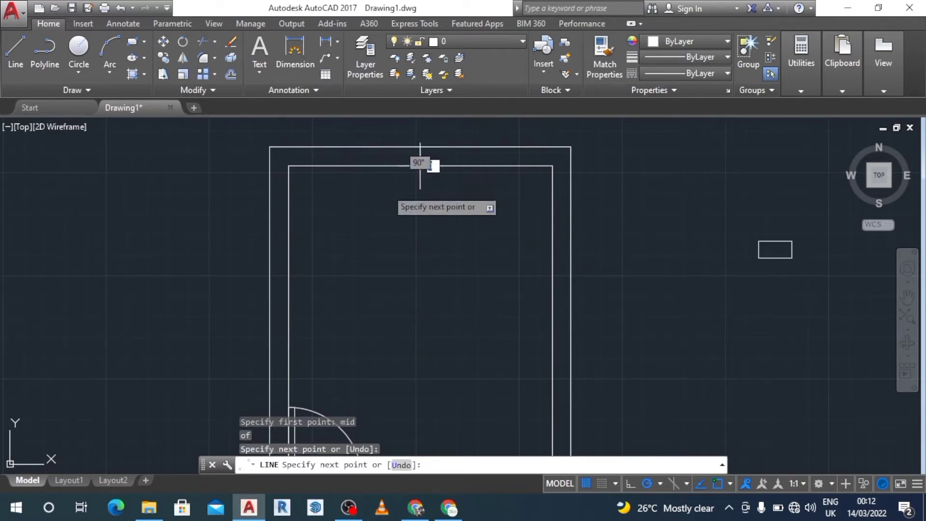
key("Escape")
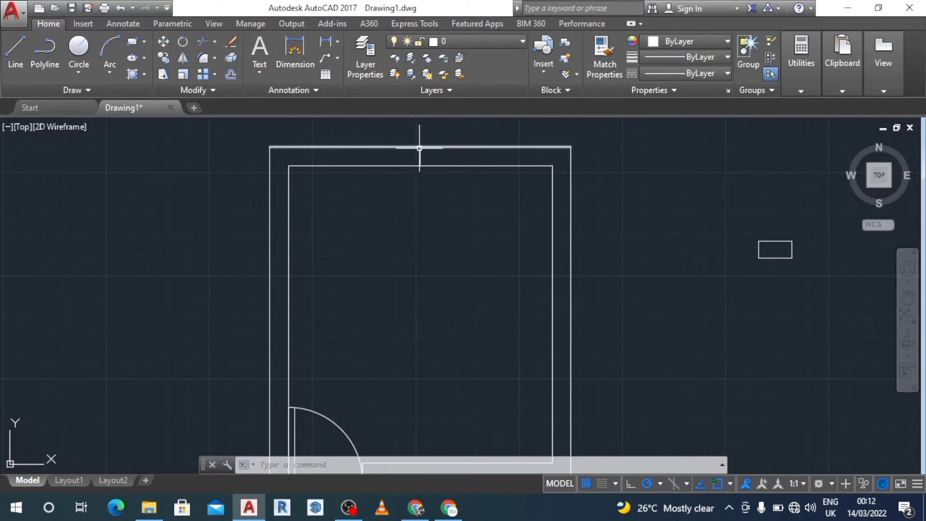
Step: Offset the new centre line 600 to both sides to mark the window opening
left_click(230, 73)
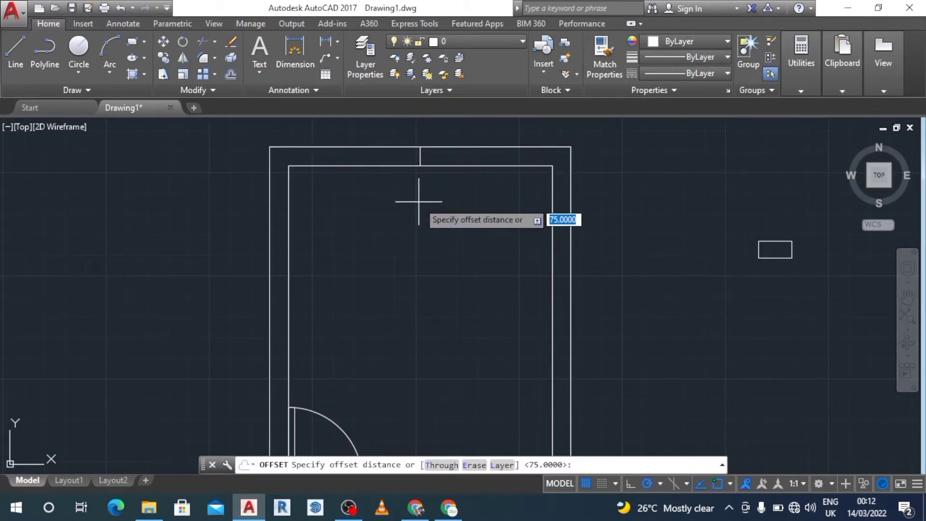
type("600")
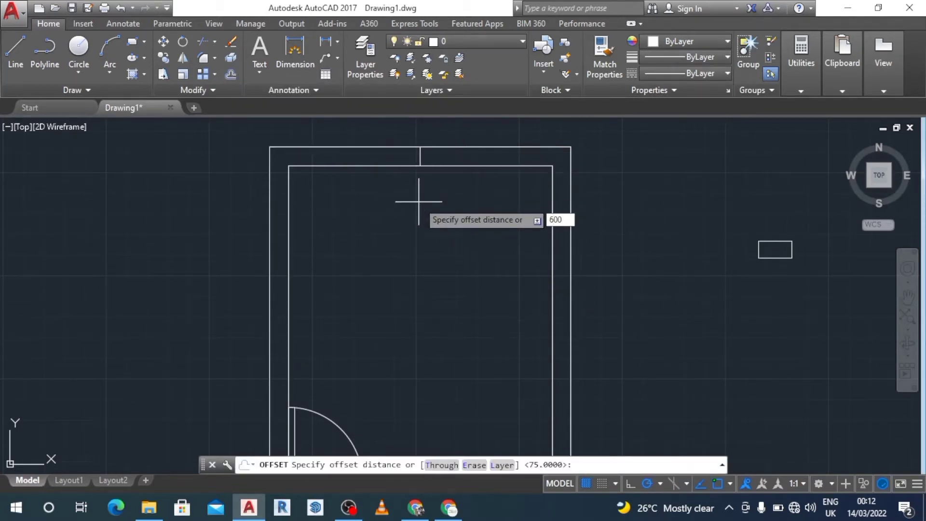
key("Return")
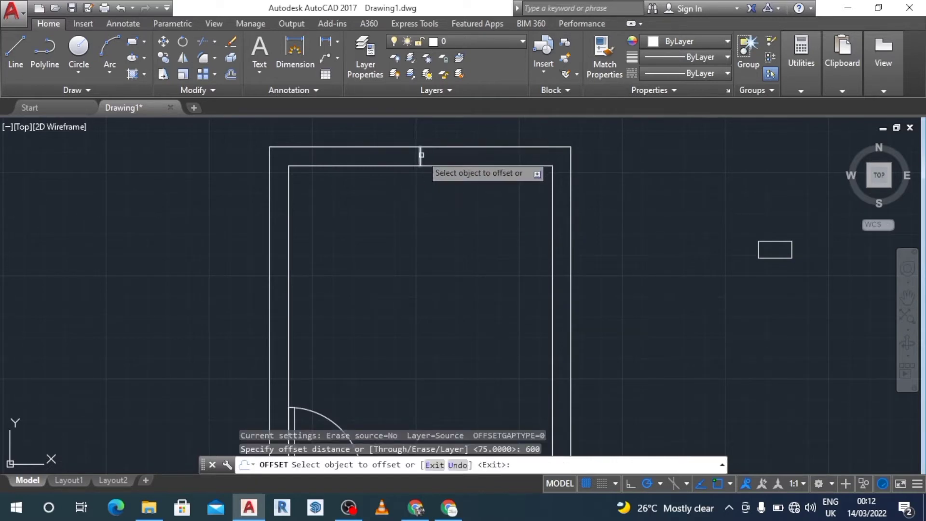
left_click(421, 155)
left_click(511, 185)
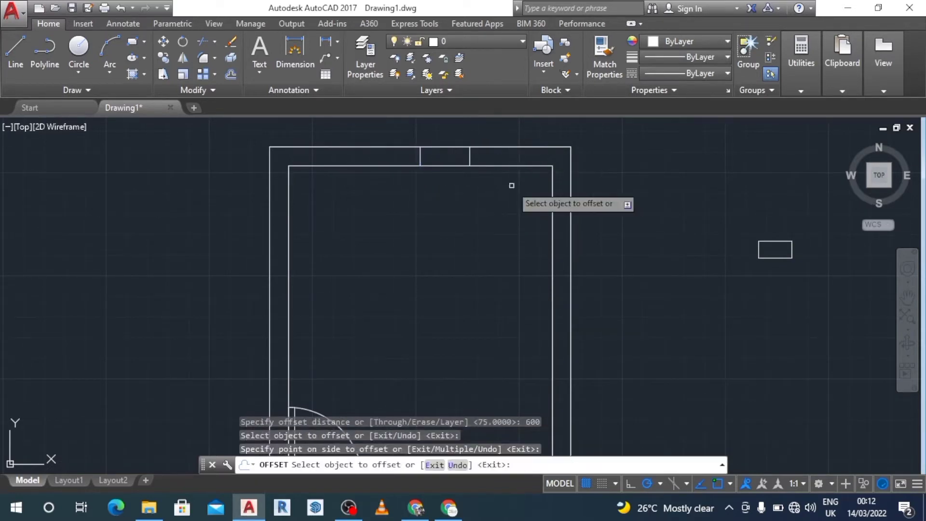
left_click(420, 155)
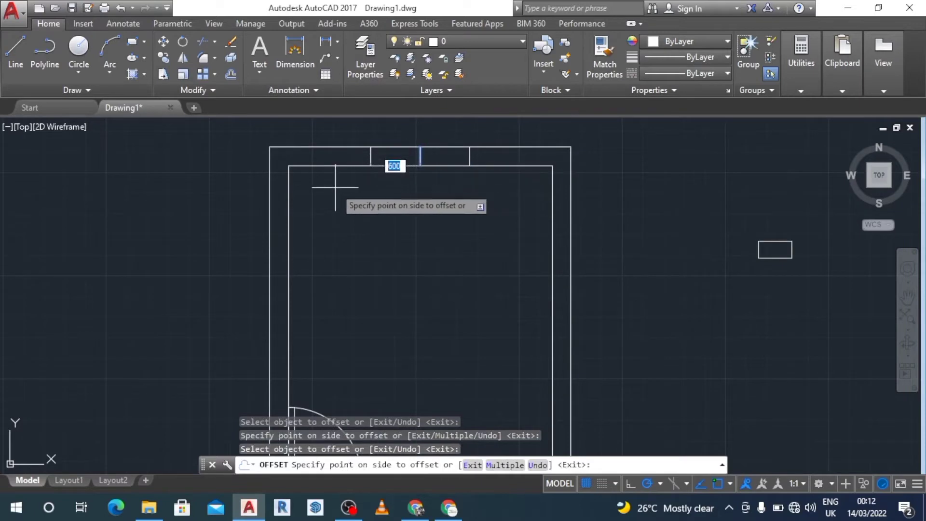
left_click(333, 189)
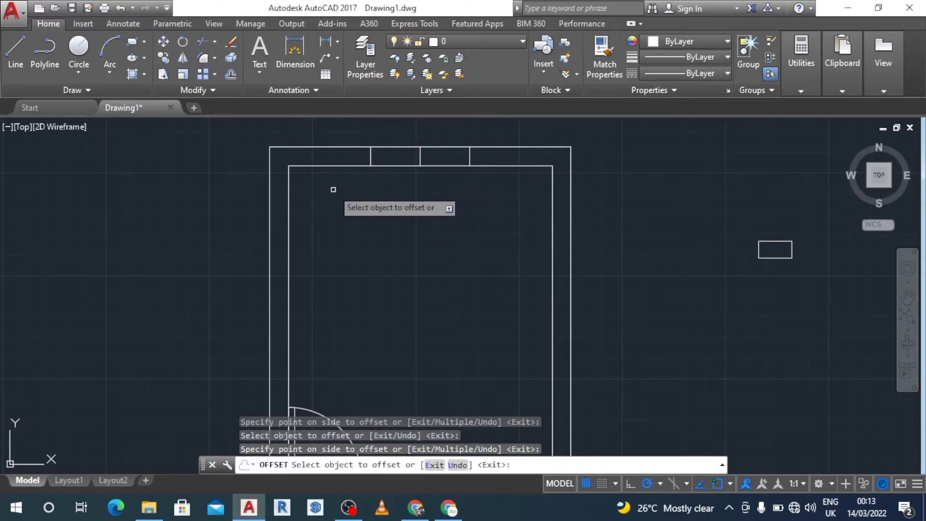
key("Escape")
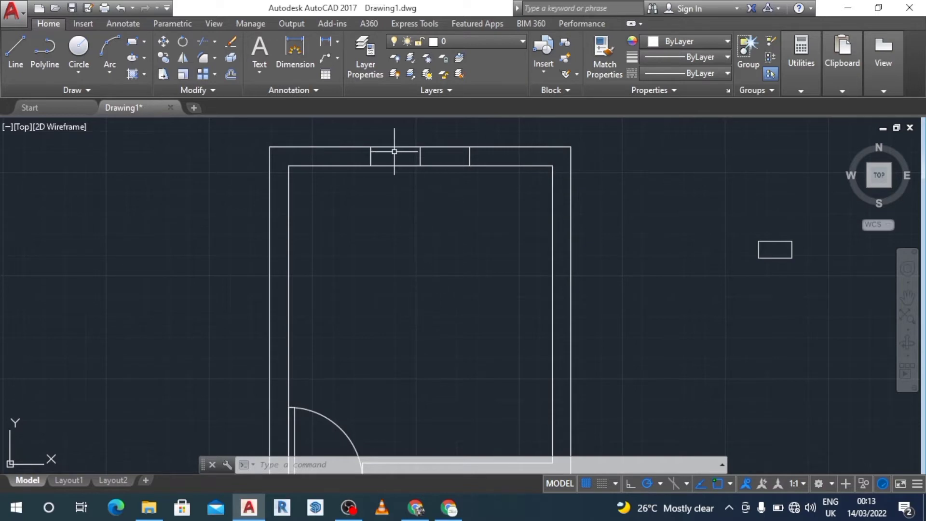
Step: Trim the top wall lines between the two offset lines to open the window gap
type("t")
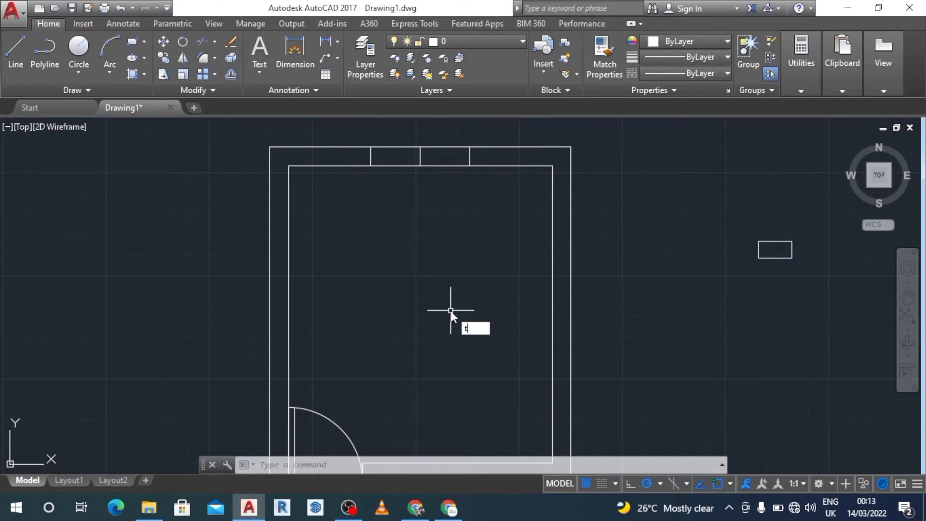
type("r")
key("Return")
key("Return")
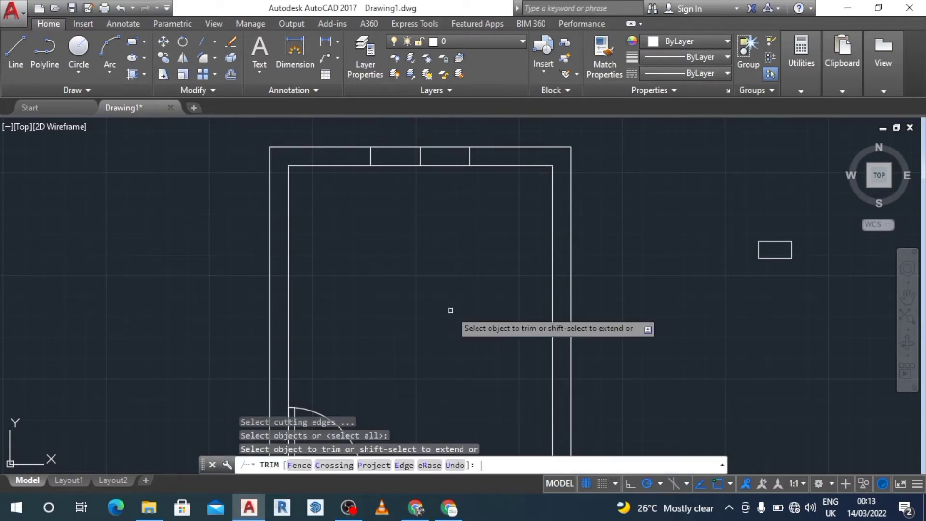
left_click(447, 139)
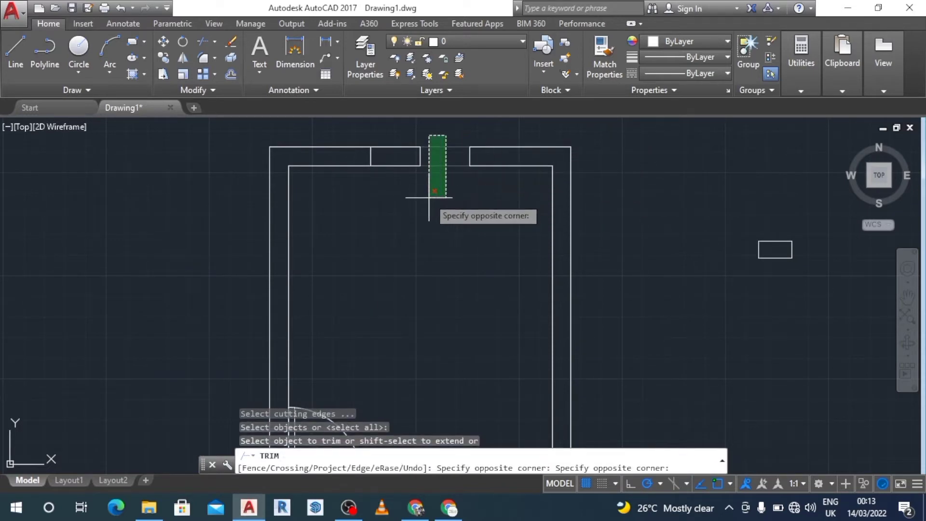
left_click(432, 206)
left_click(404, 140)
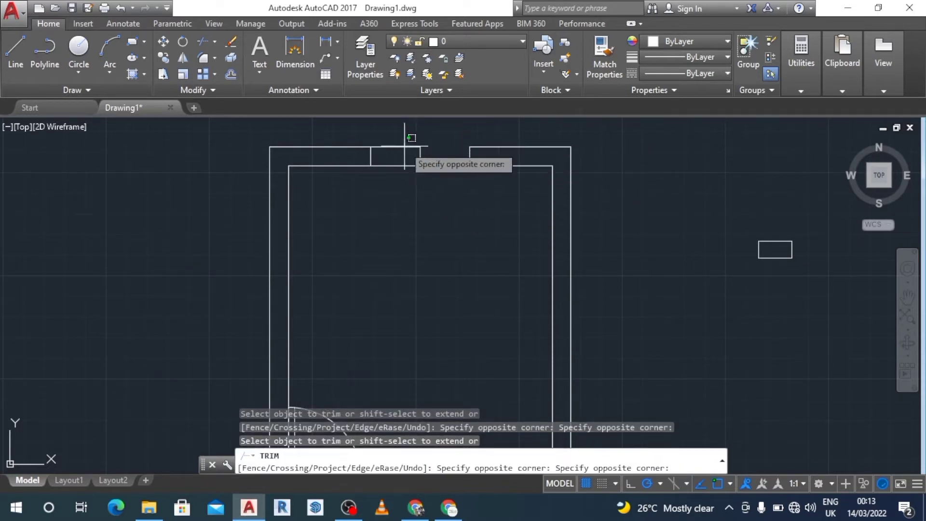
left_click(387, 206)
key("Escape")
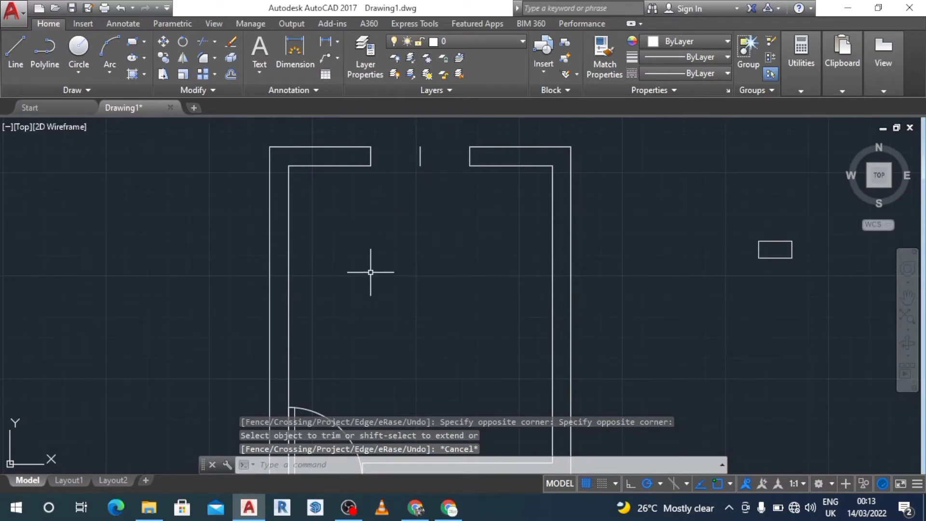
Step: Draw lines across the opening along the outer and inner wall faces between the two jamb lines
left_click(20, 45)
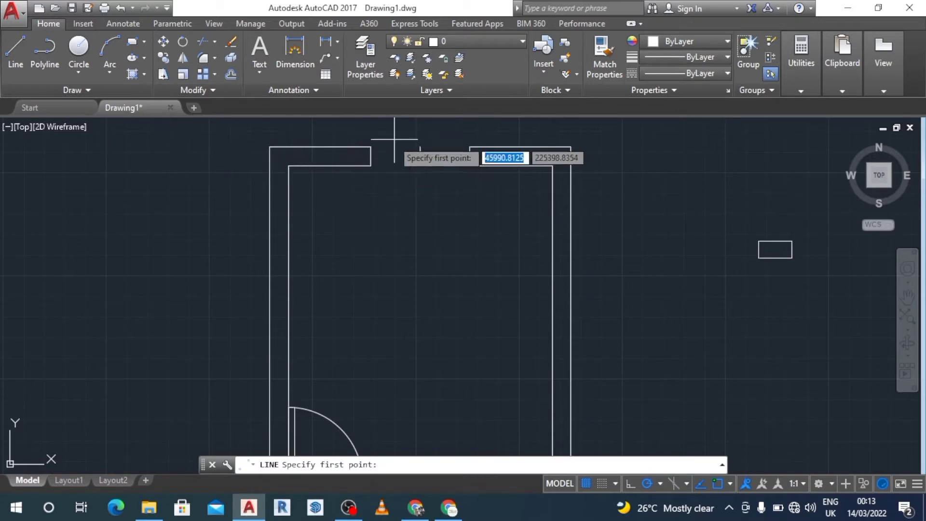
left_click(370, 146)
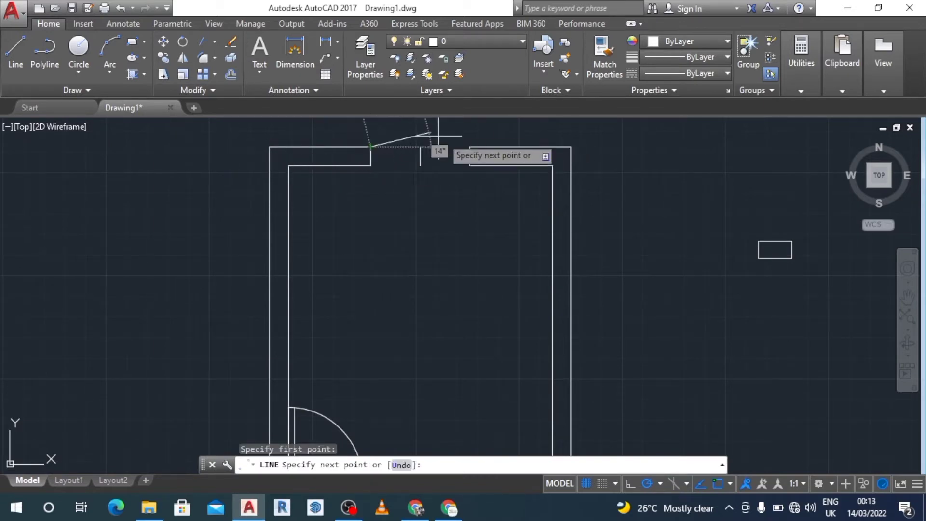
left_click(469, 147)
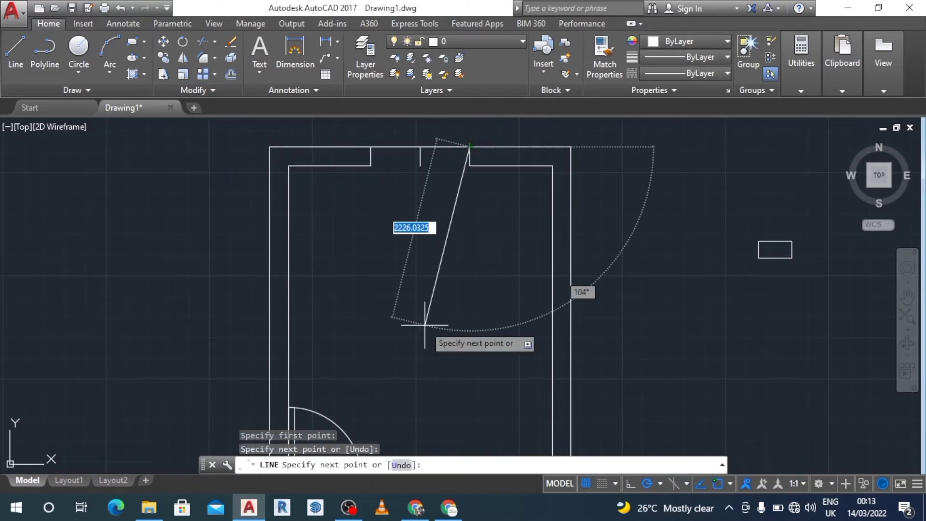
key("Escape")
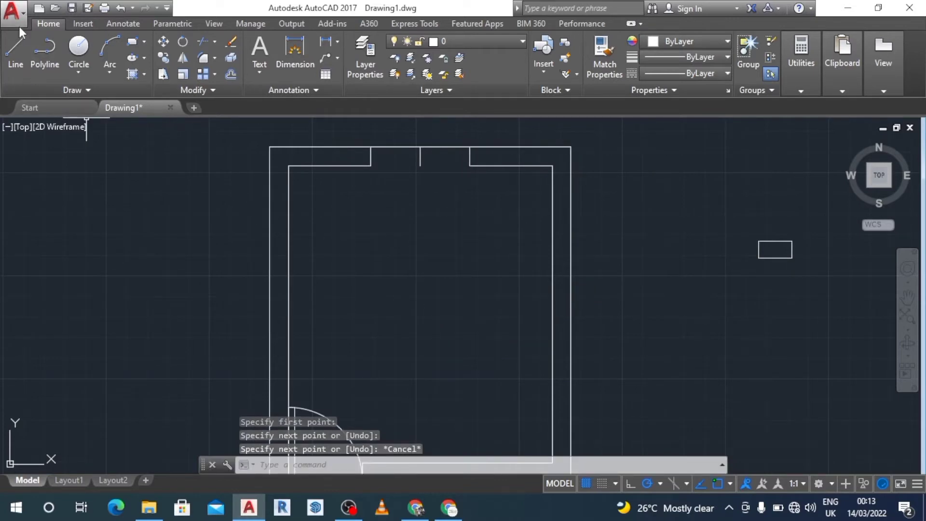
left_click(20, 47)
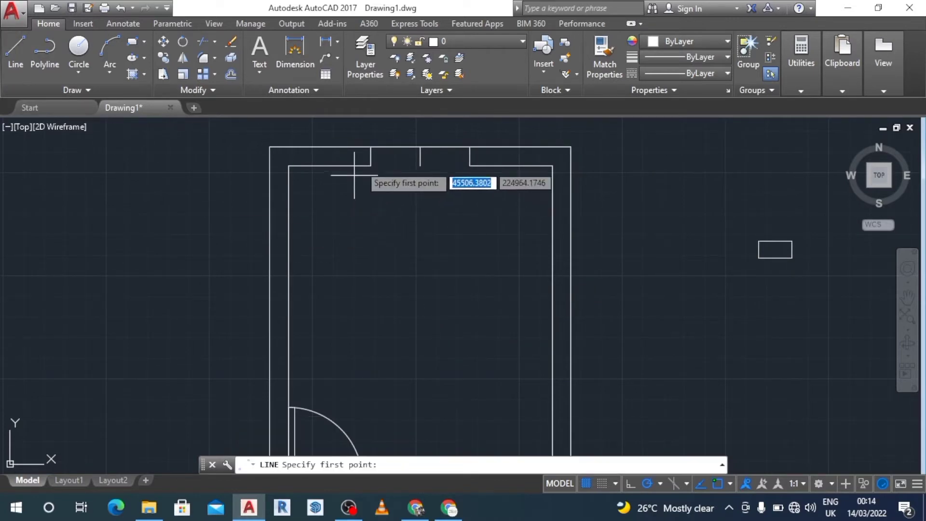
left_click(370, 165)
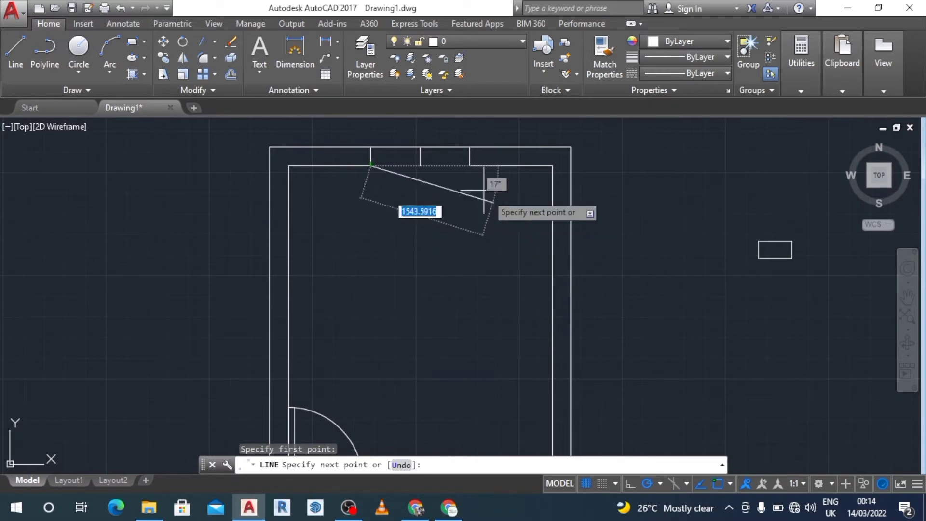
left_click(469, 165)
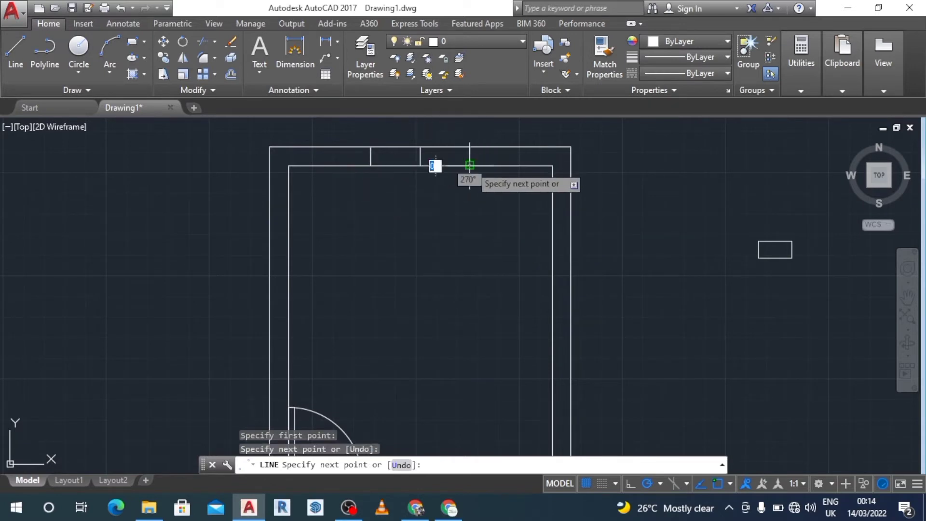
key("Escape")
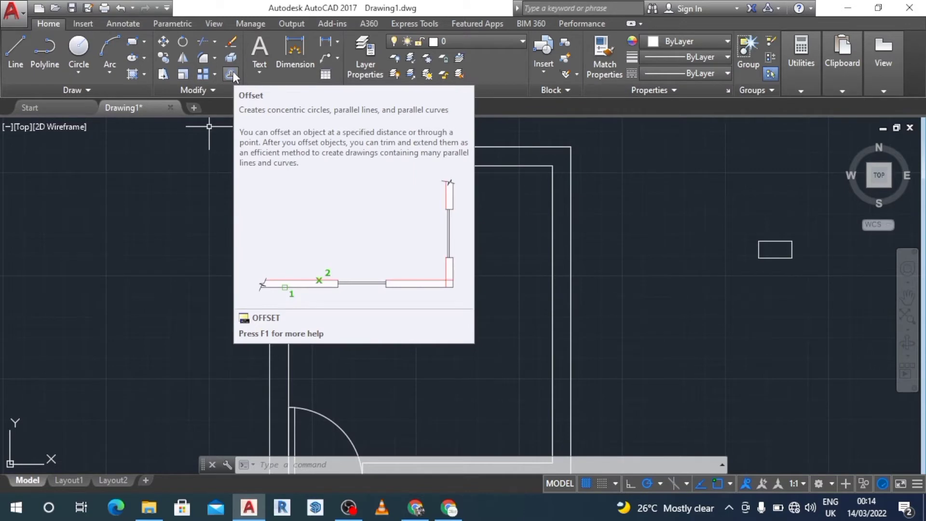
Step: Offset both jamb lines 75 towards the centre of the window opening
left_click(232, 72)
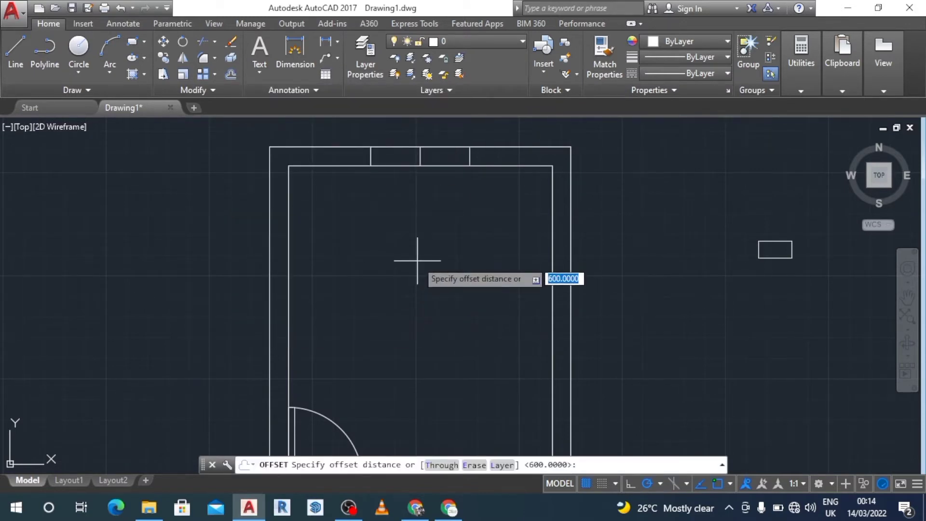
key("Return")
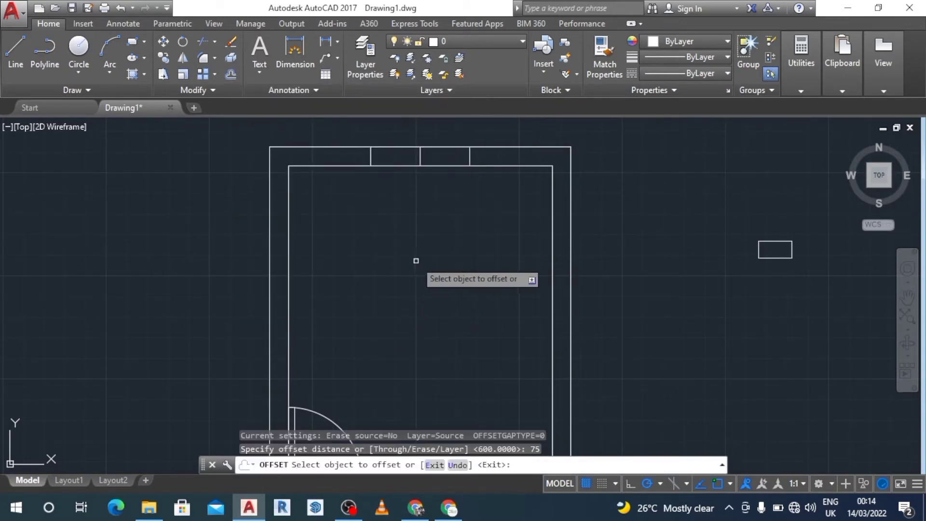
left_click(371, 159)
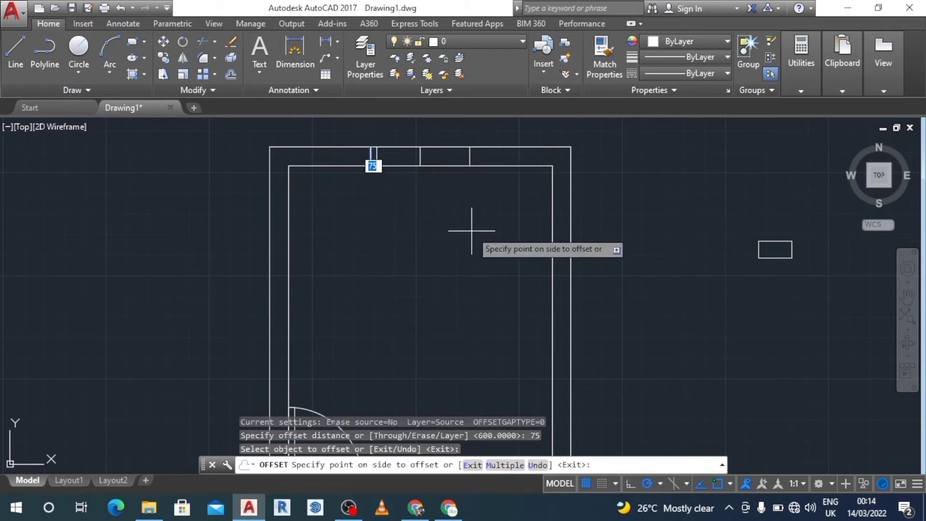
left_click(471, 231)
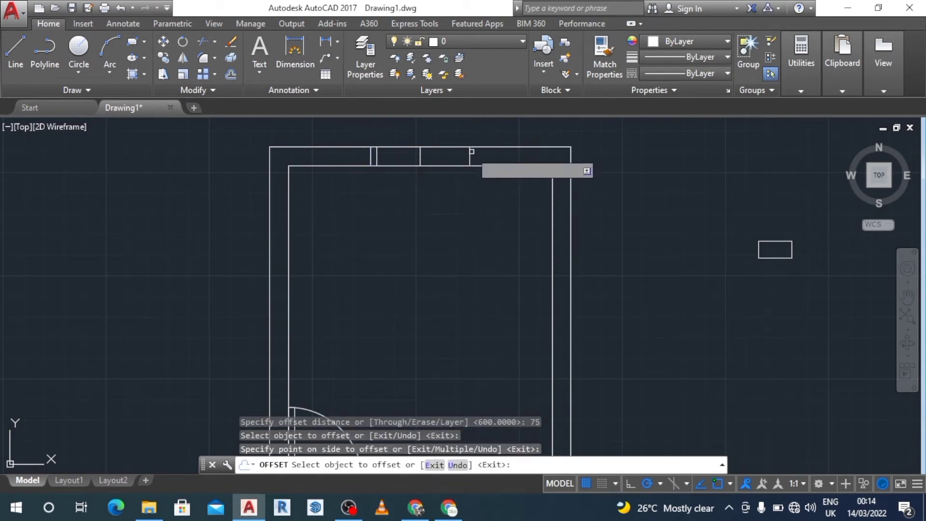
left_click(467, 155)
left_click(385, 236)
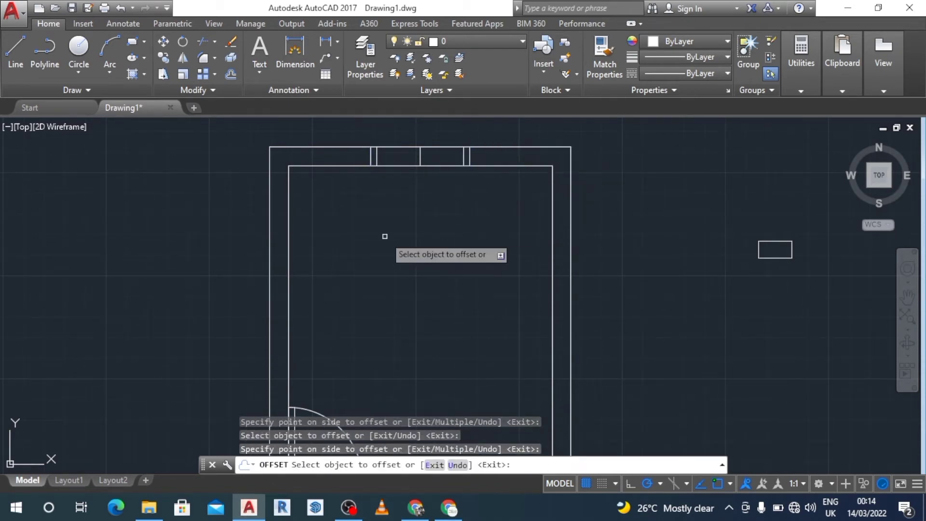
key("Escape")
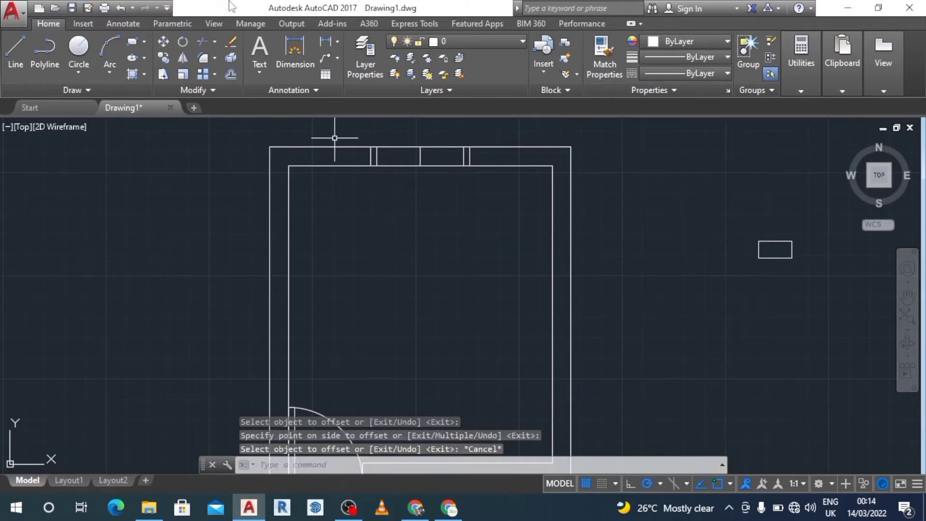
Step: Offset the lines across the window opening 80 inward to add the glazing lines
left_click(231, 73)
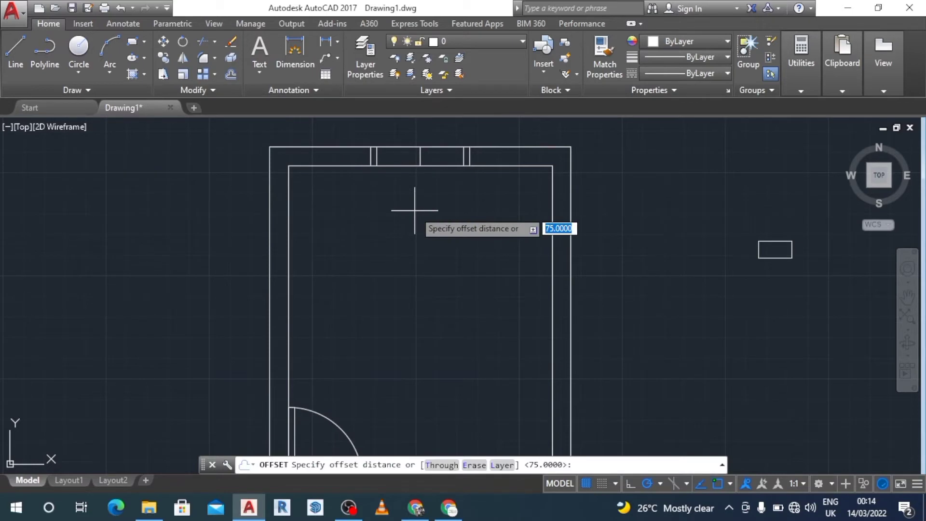
left_click(233, 76)
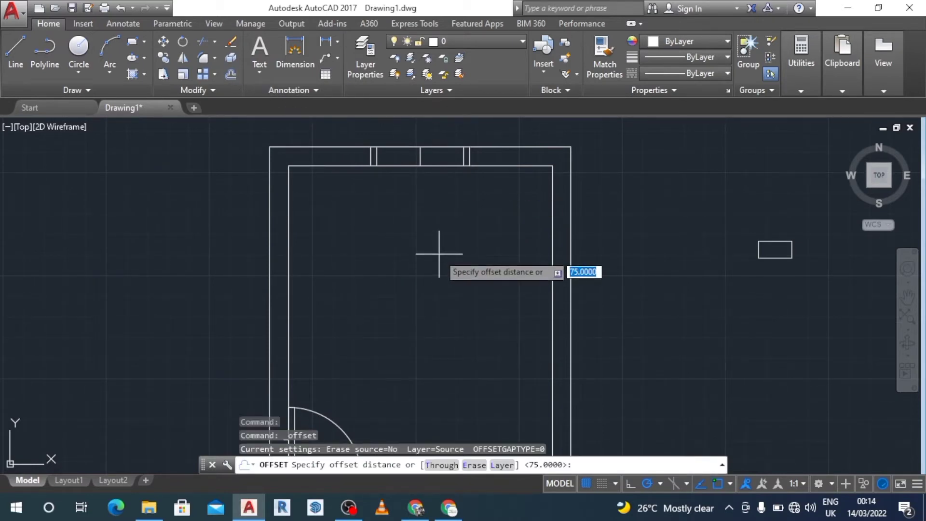
type("80")
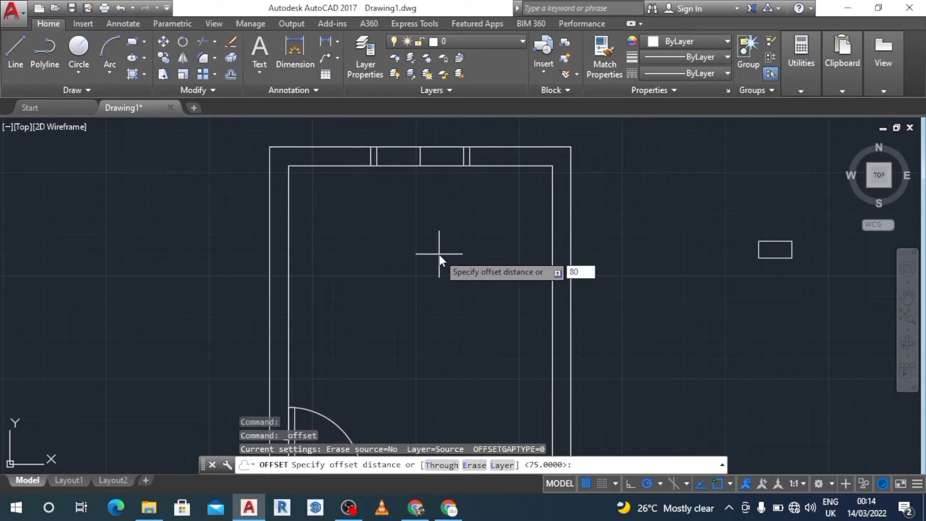
key("Return")
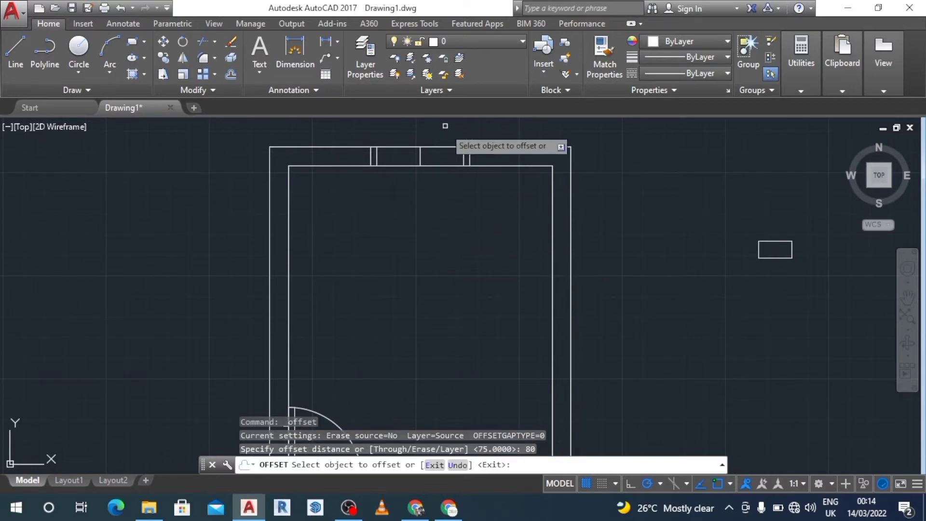
left_click(471, 146)
left_click(442, 217)
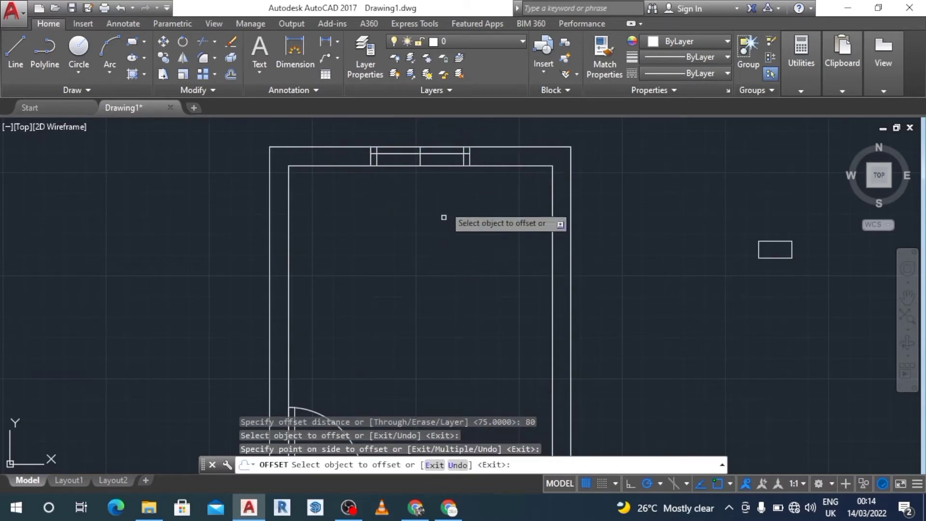
left_click(447, 154)
left_click(447, 123)
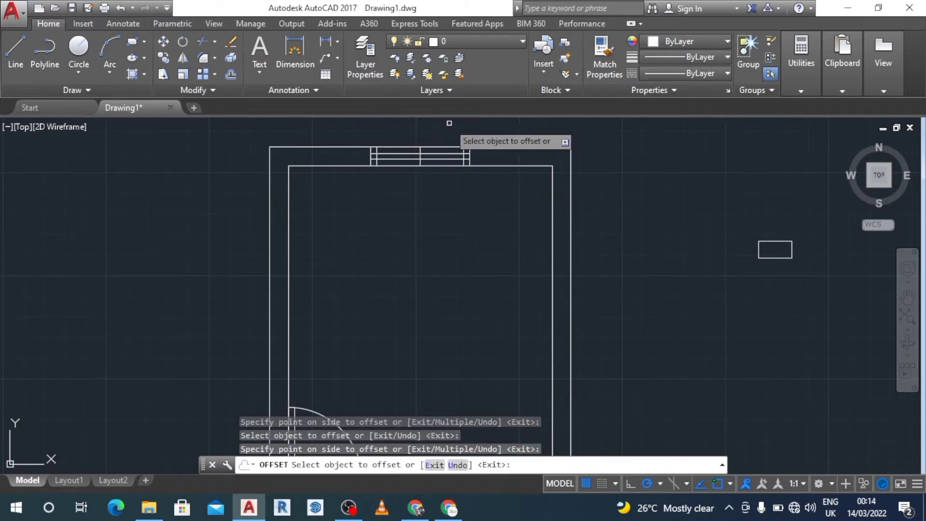
key("Escape")
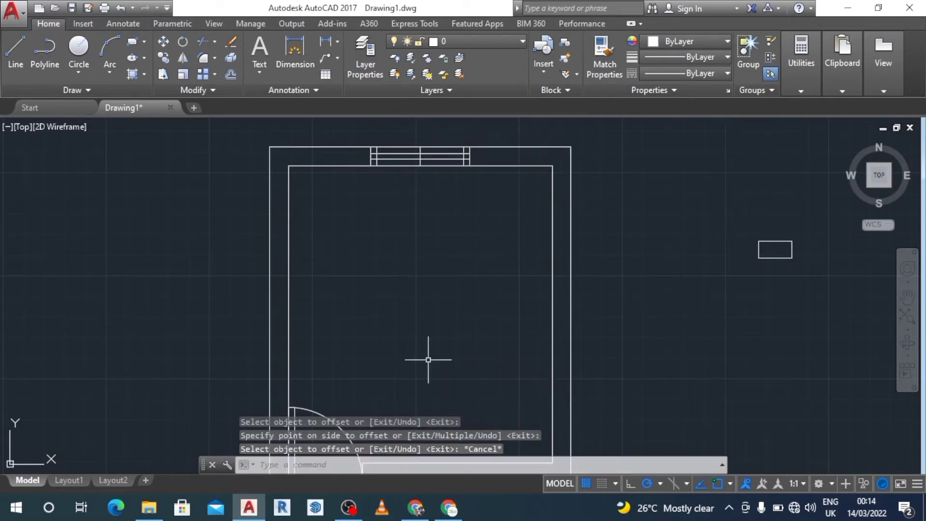
Step: Trim the glazing line ends that extend past the inner frame lines at both sides of the opening
left_click(908, 271)
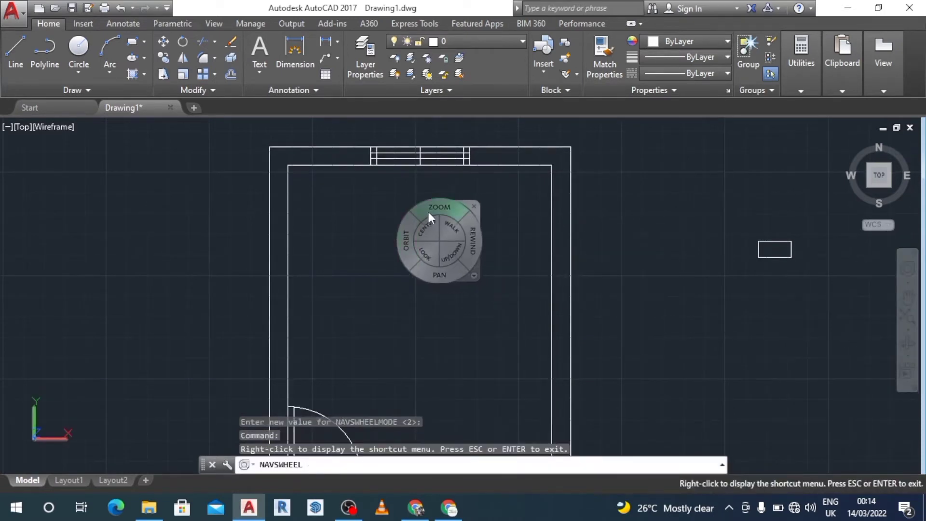
left_click_drag(433, 206, 436, 206)
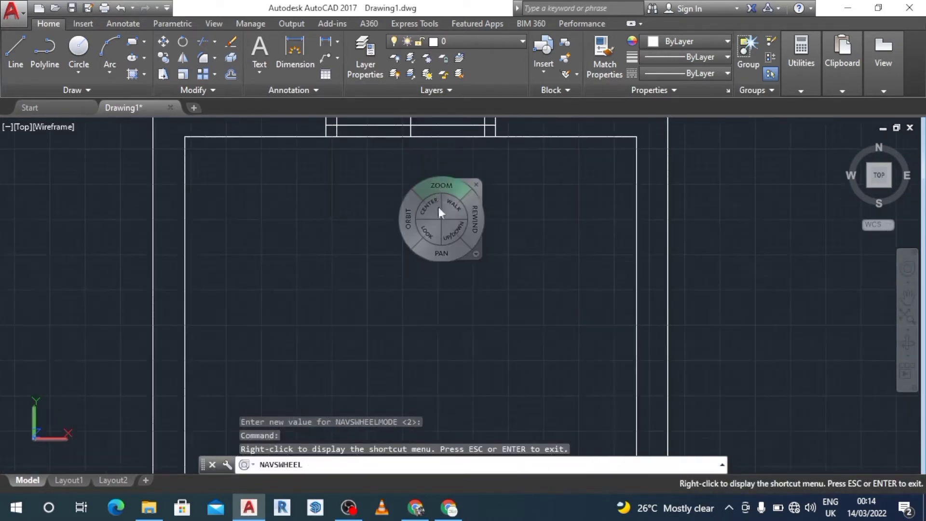
left_click_drag(444, 255, 449, 356)
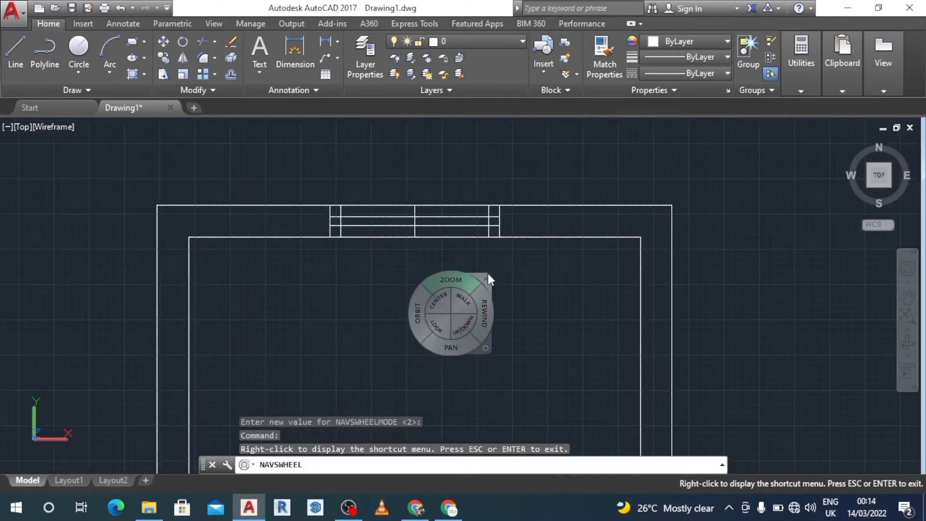
left_click(486, 277)
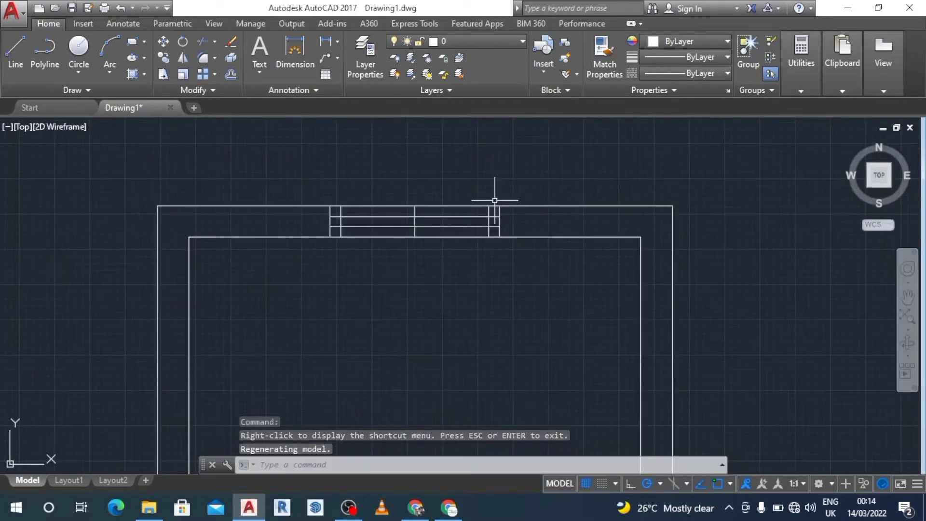
type("ts o")
type("r")
key("Return")
key("Return")
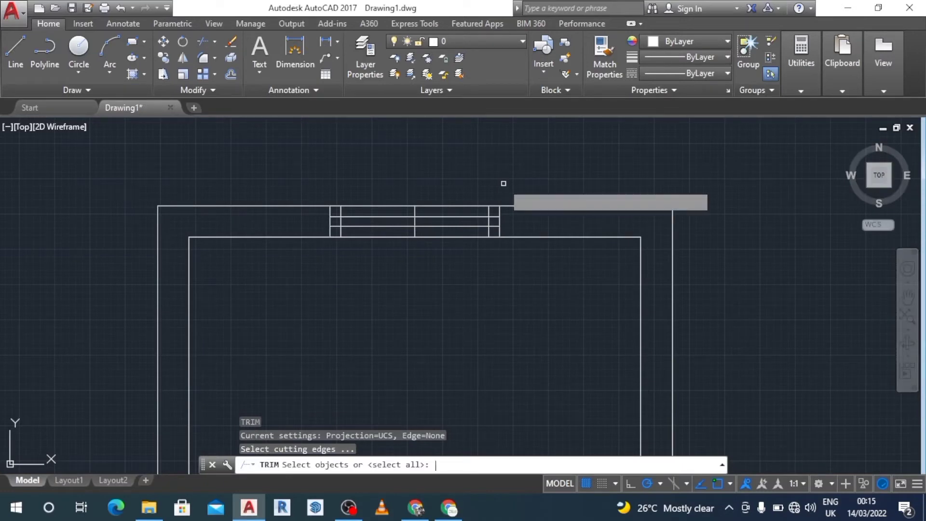
left_click(495, 216)
left_click(495, 225)
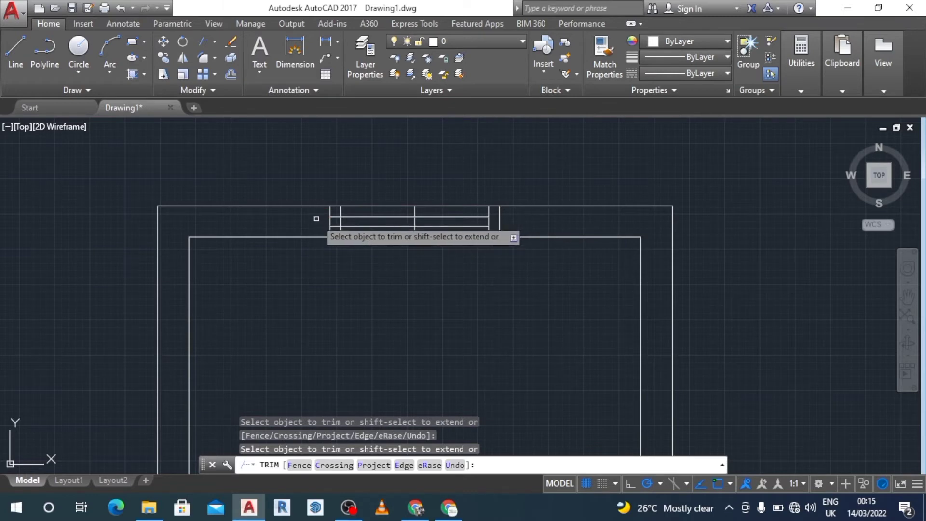
left_click(335, 217)
left_click(335, 228)
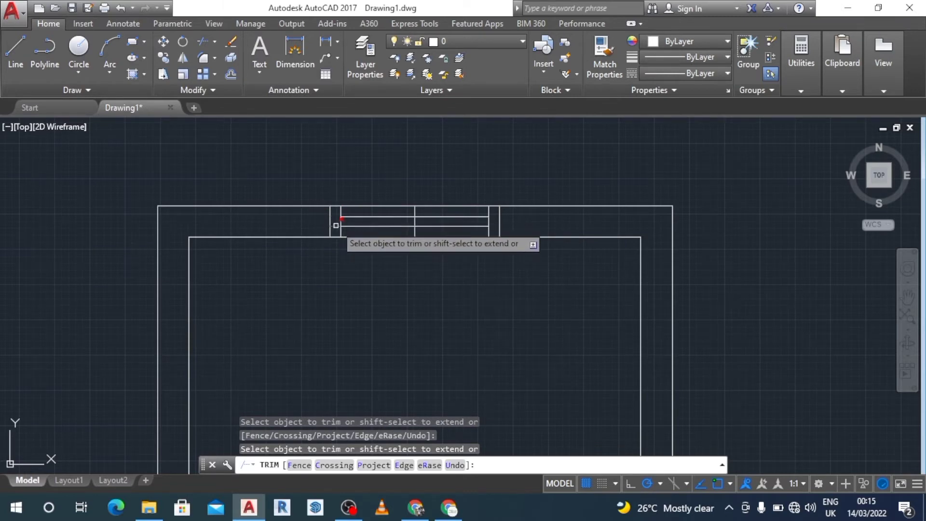
key("Escape")
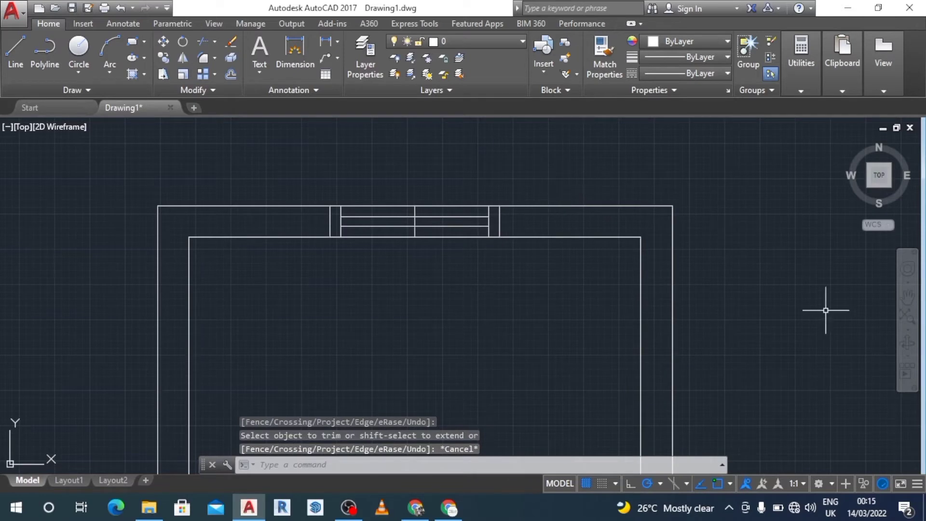
Step: Select all the window lines and define them as a block named 1.2 window, converting them to the block
left_click(908, 273)
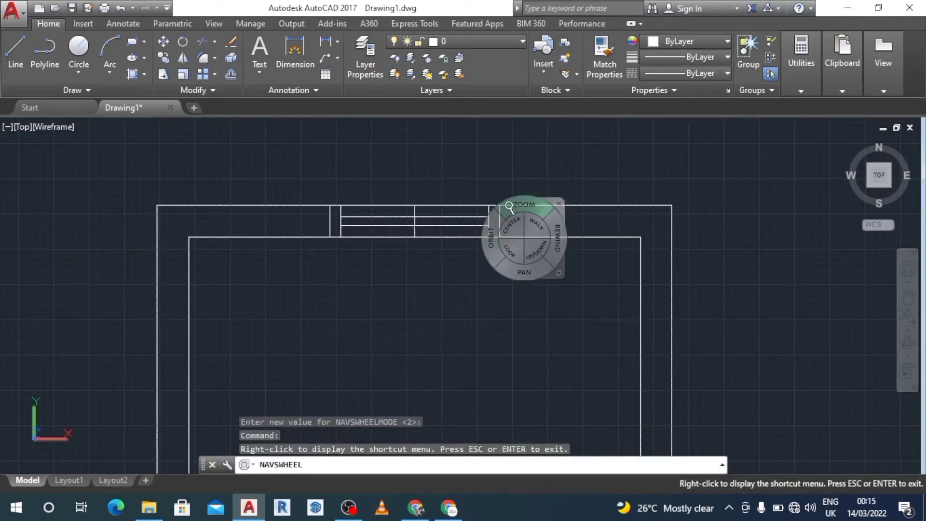
left_click_drag(509, 207, 512, 245)
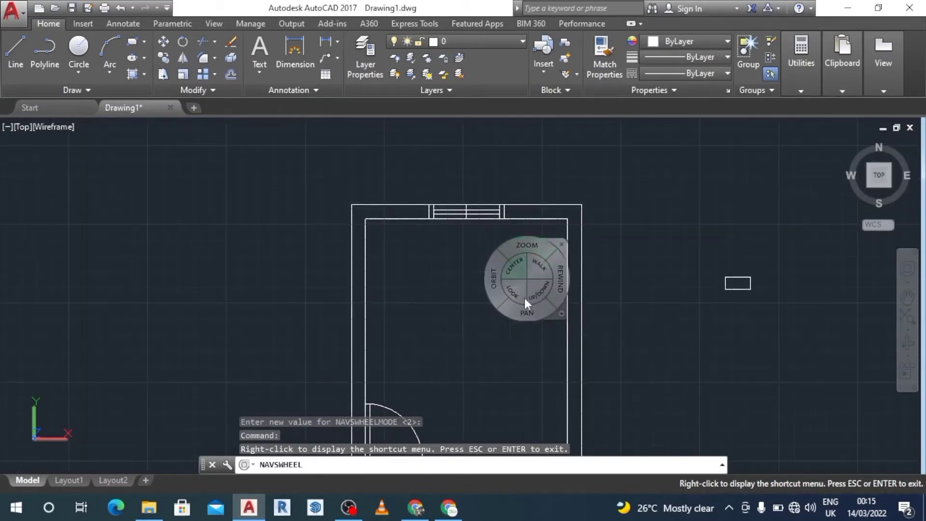
left_click_drag(531, 319, 521, 273)
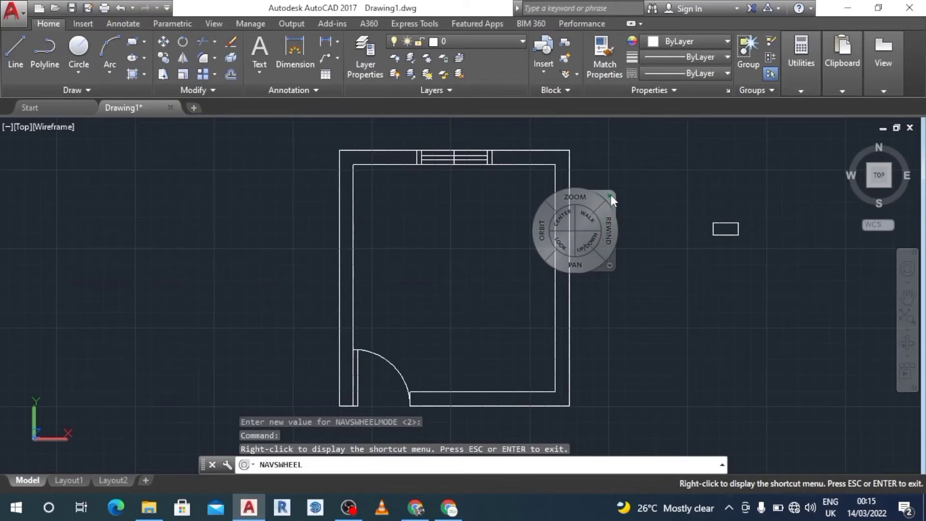
left_click(610, 196)
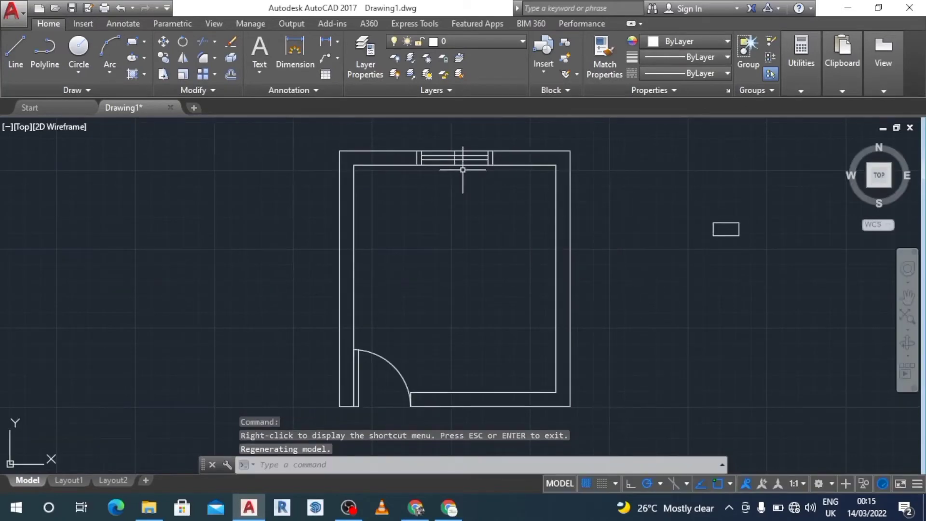
left_click(908, 269)
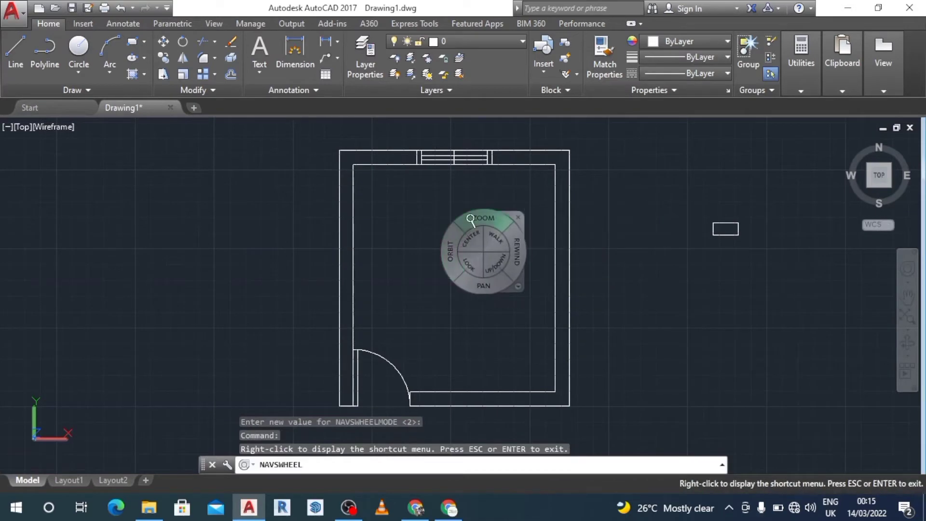
left_click_drag(470, 218, 475, 198)
left_click_drag(482, 266, 446, 389)
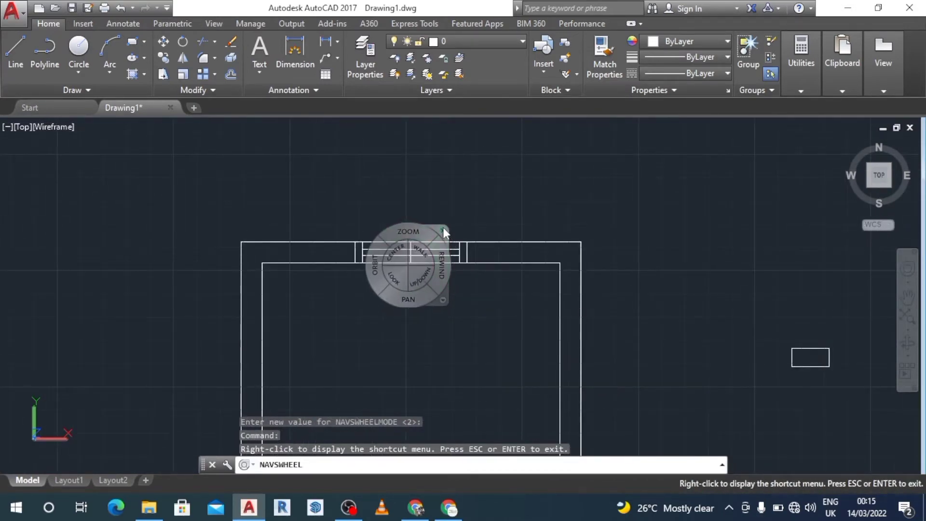
left_click(443, 227)
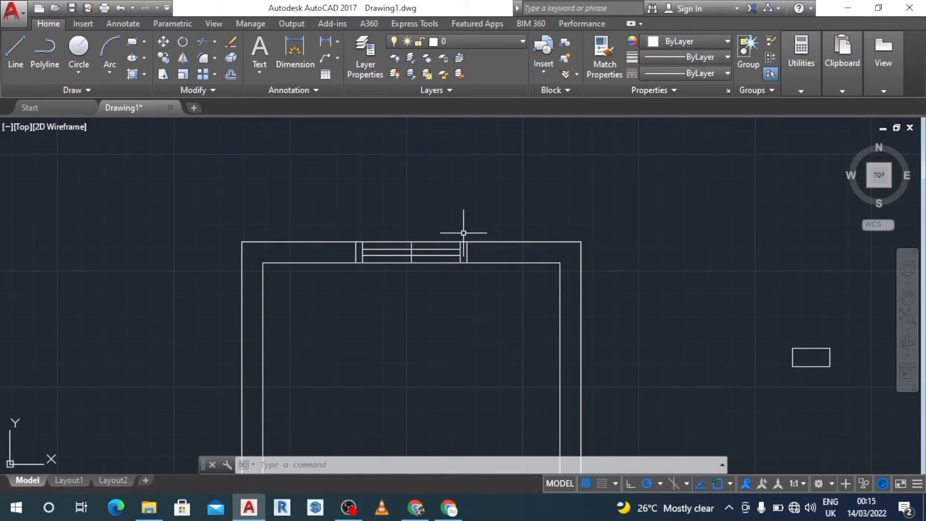
mouse_move(464, 233)
left_mouse_down()
mouse_move(450, 314)
mouse_move(422, 325)
left_mouse_up()
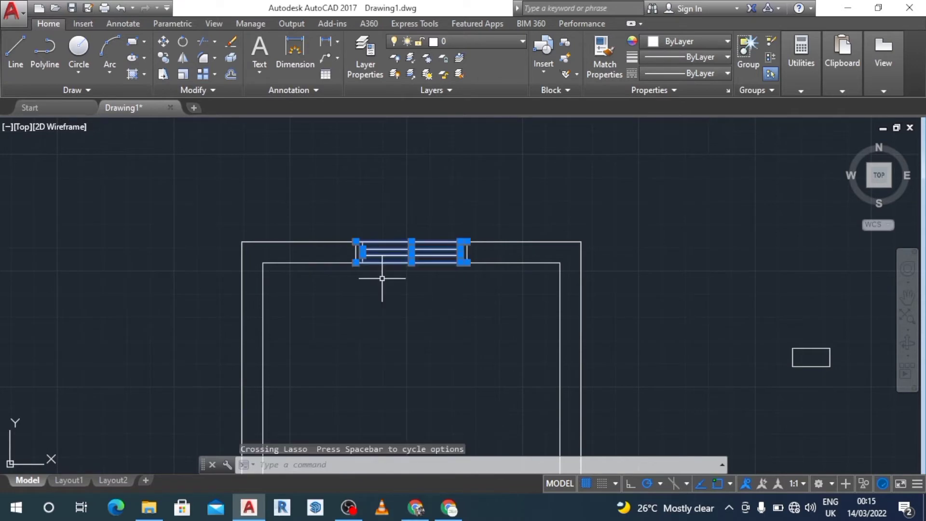
mouse_move(381, 208)
left_mouse_down()
mouse_move(370, 288)
mouse_move(344, 285)
mouse_move(354, 270)
mouse_move(351, 284)
left_mouse_up()
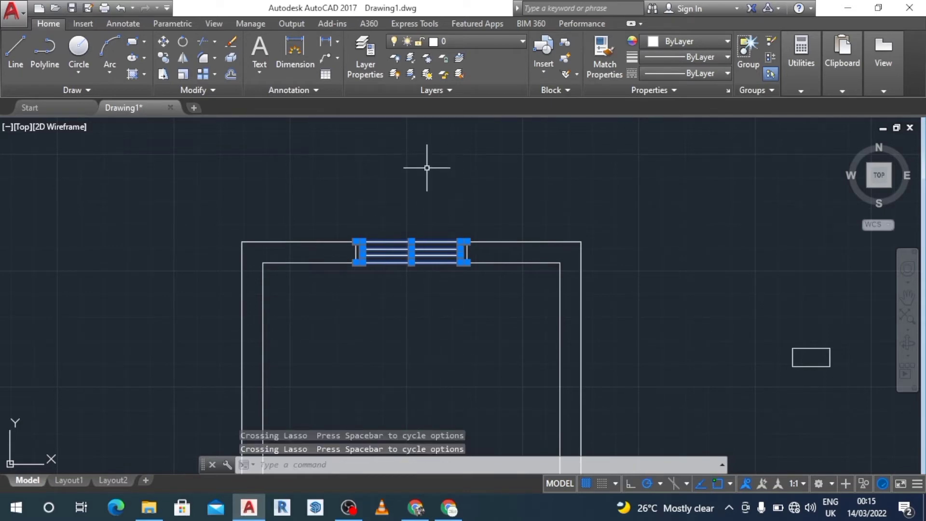
left_click(565, 43)
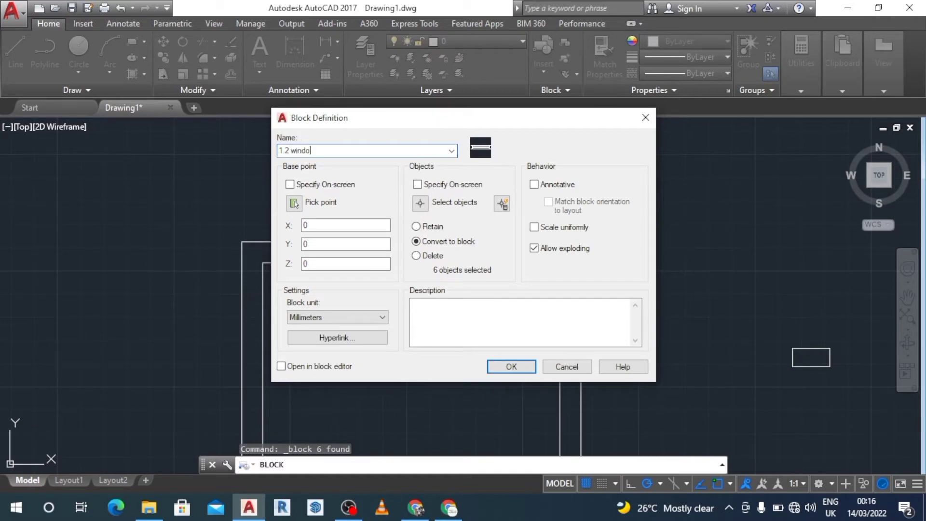
left_click(512, 366)
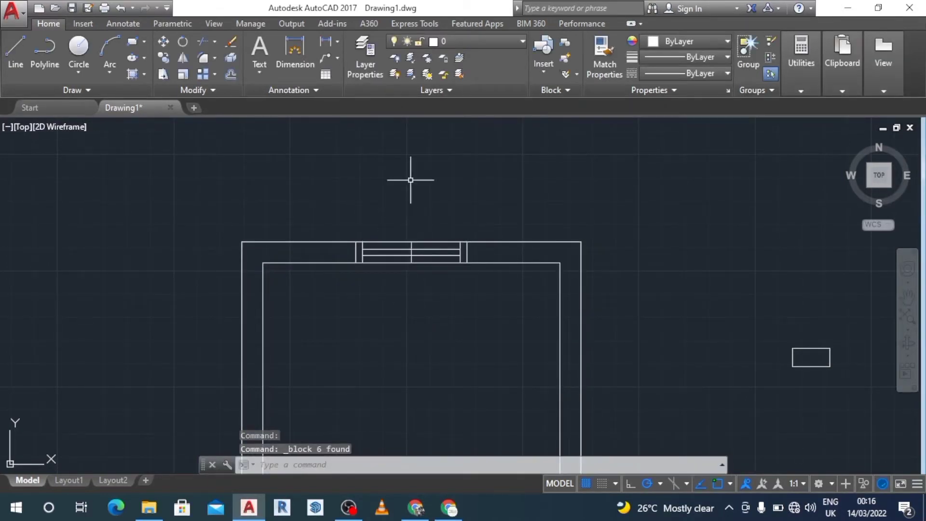
Step: Copy the 1.2 window block to a free spot beside the room
left_click(422, 246)
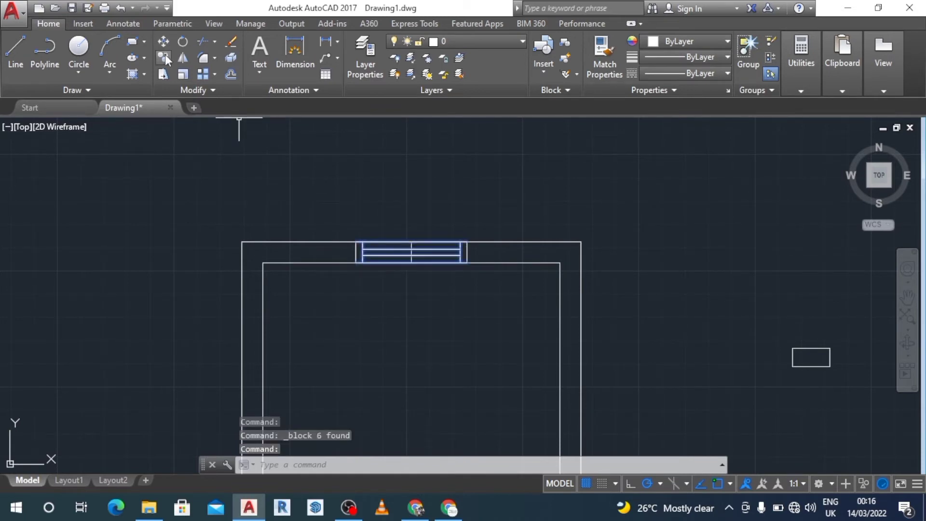
left_click(164, 56)
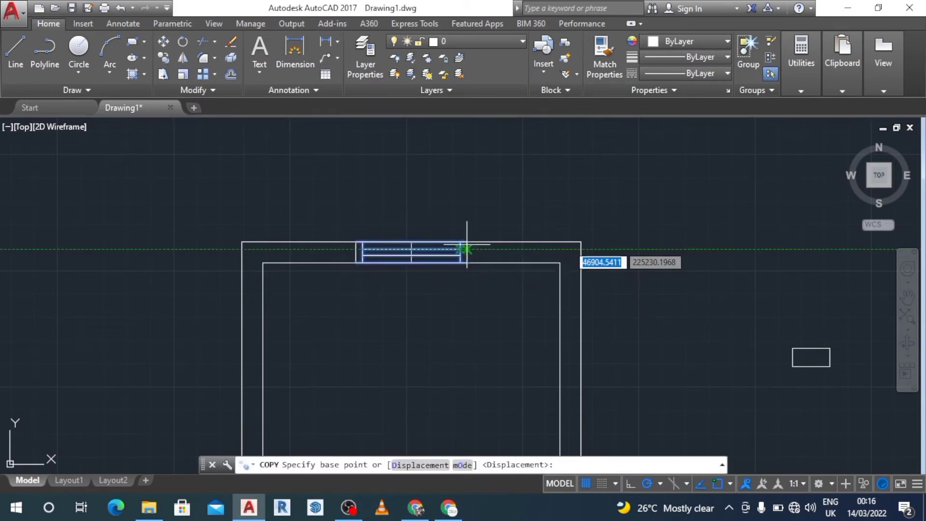
left_click(467, 241)
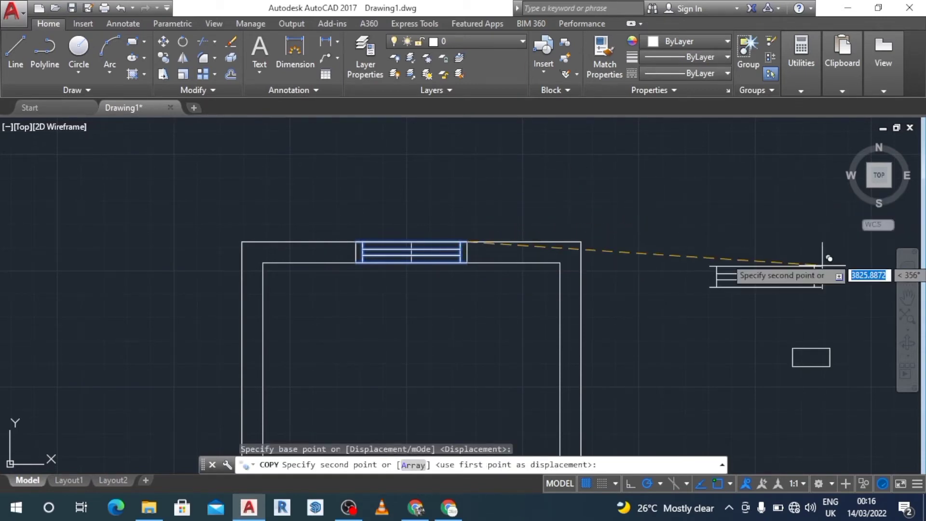
left_click(782, 192)
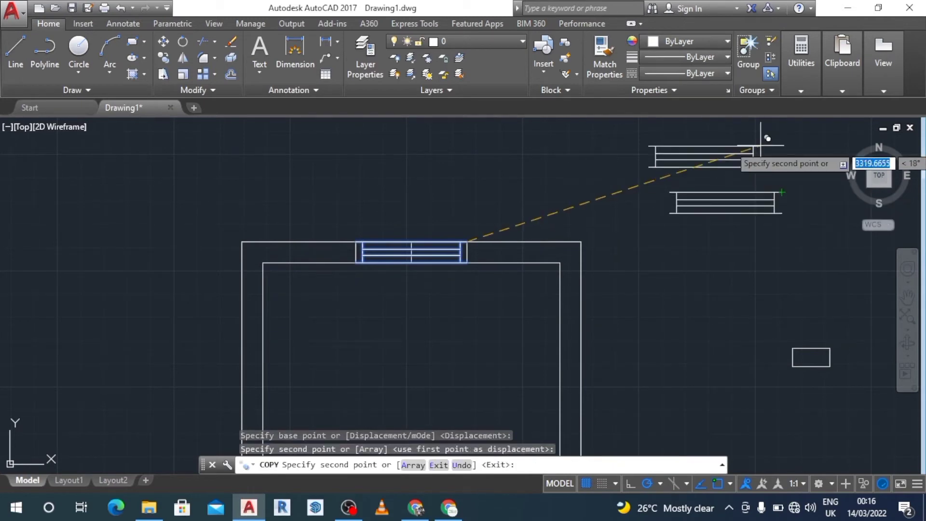
key("Escape")
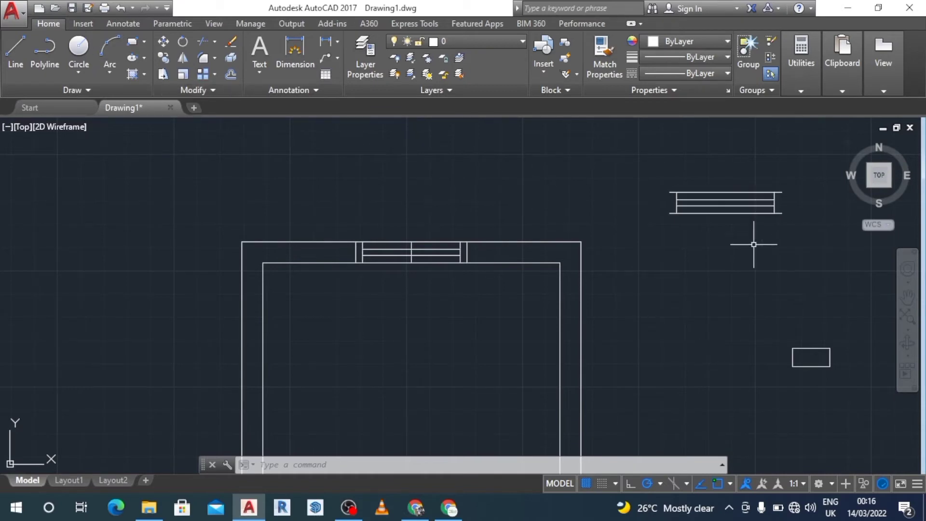
left_click(907, 297)
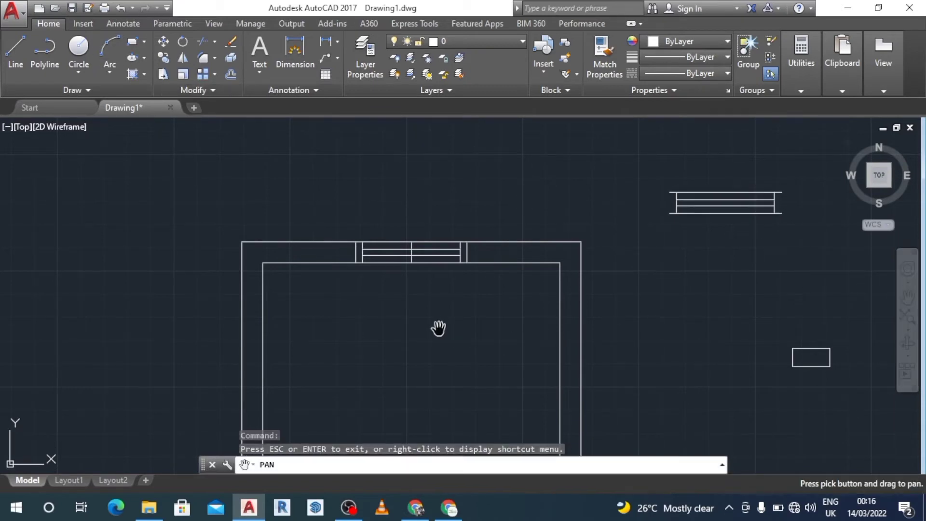
left_click_drag(432, 351, 434, 334)
left_click_drag(452, 210, 452, 202)
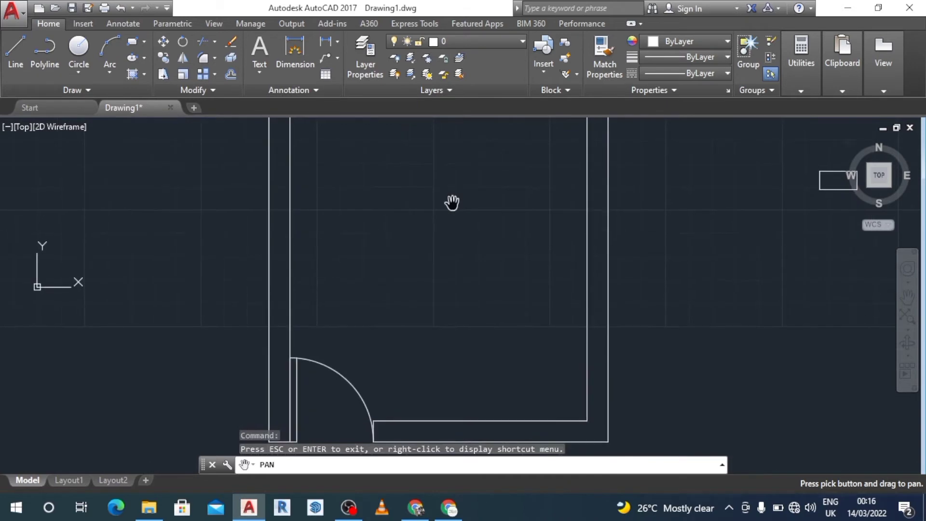
left_click(907, 269)
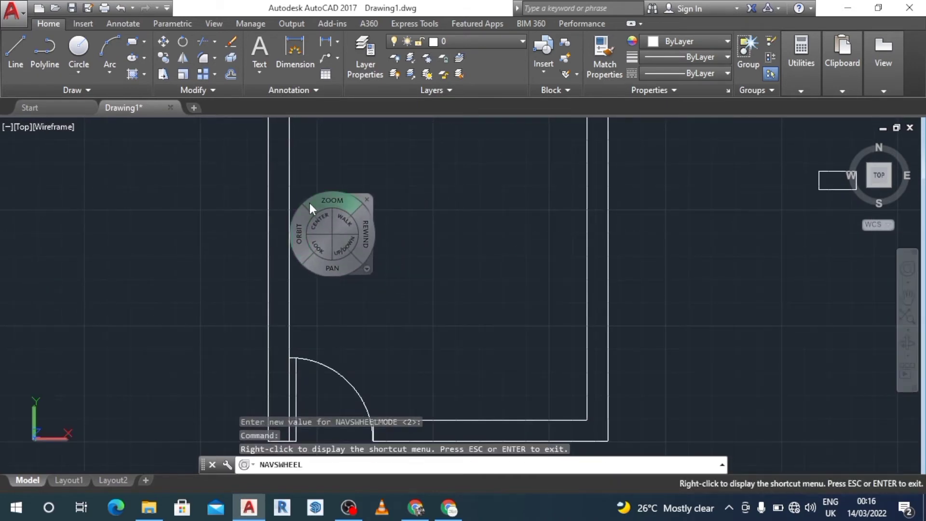
left_click_drag(317, 201, 320, 230)
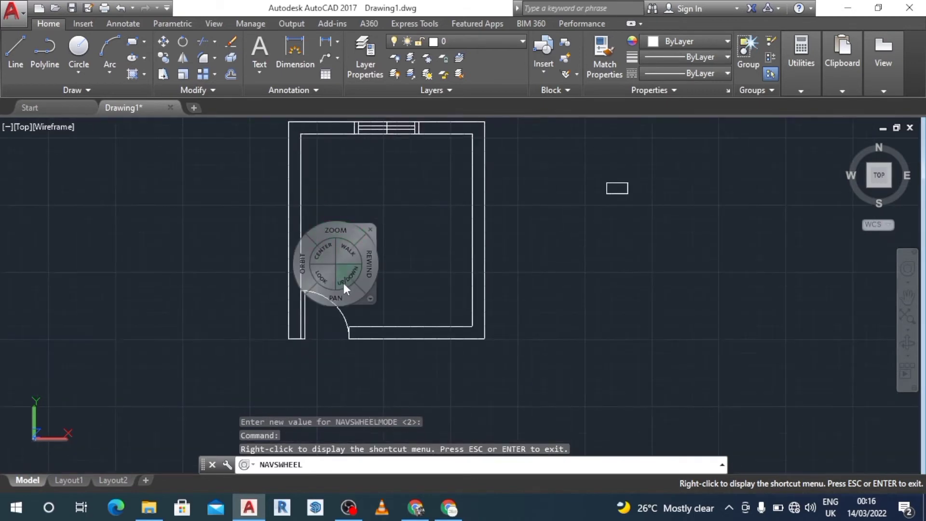
Step: Draw a short line across the left wall at the midpoint of its outer line
left_click_drag(339, 296, 341, 318)
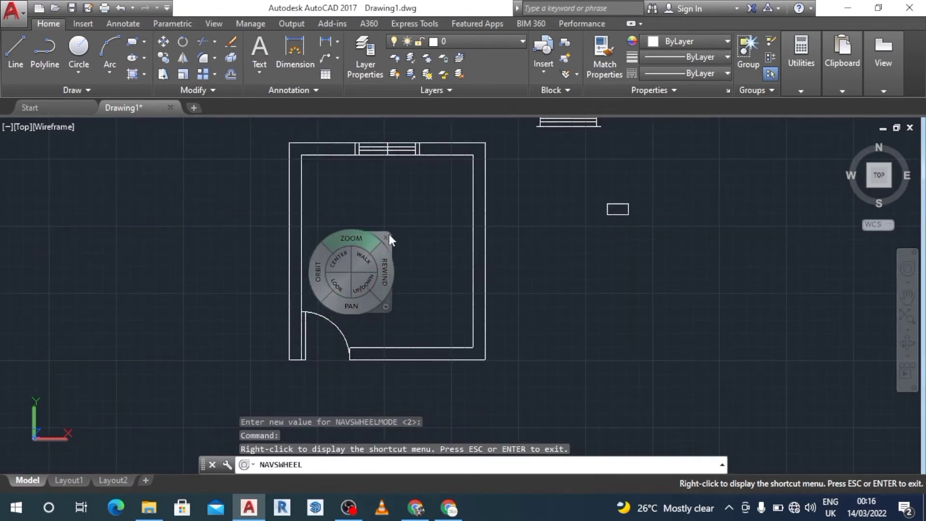
left_click(386, 236)
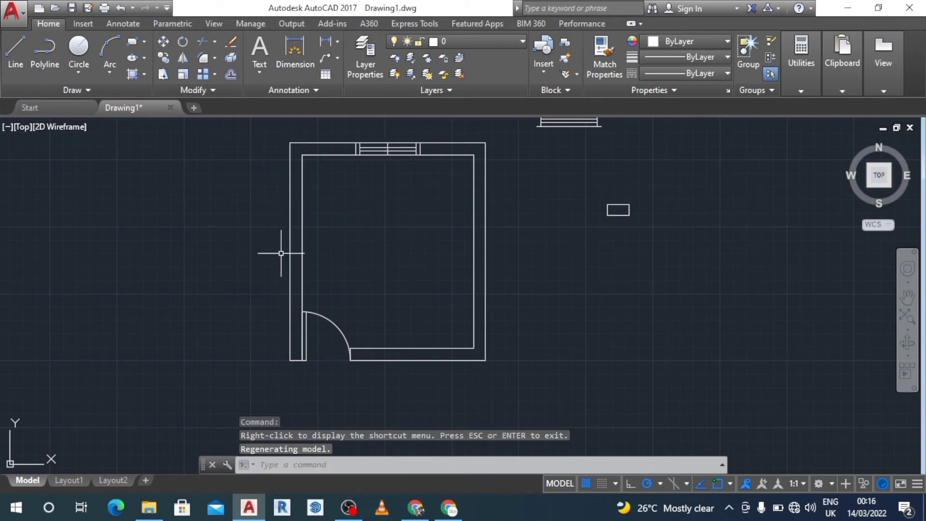
left_click(22, 42)
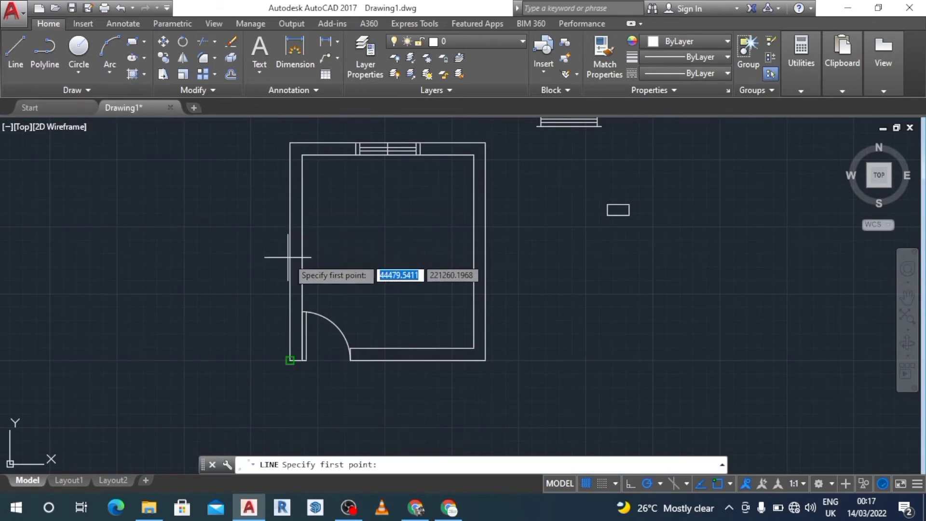
type("mid")
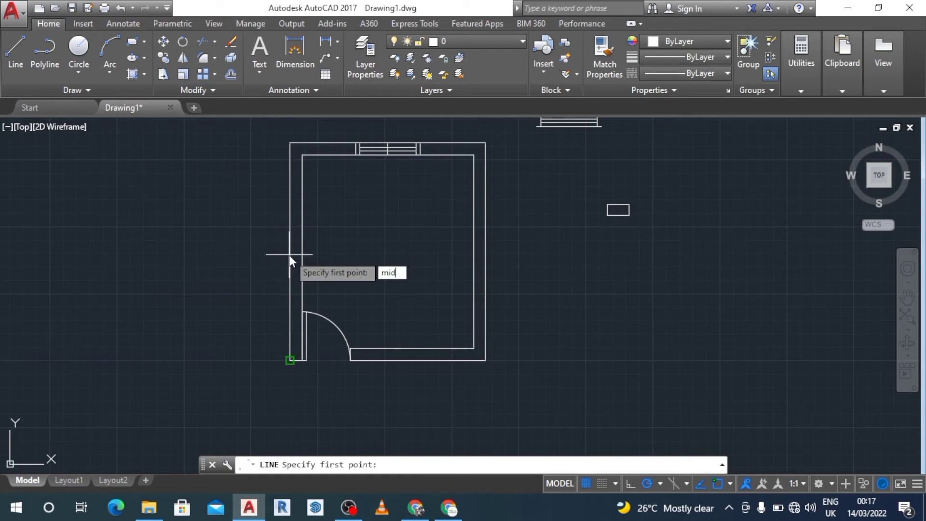
key("Return")
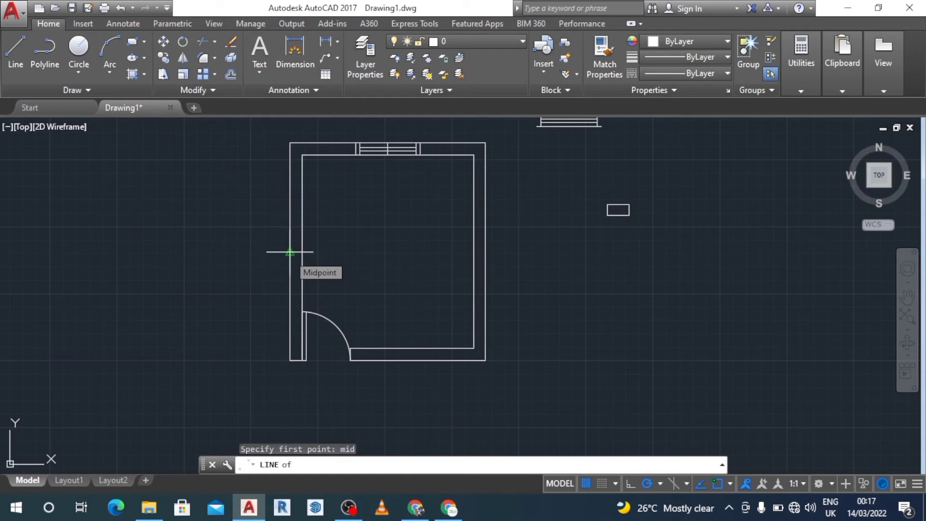
left_click(290, 251)
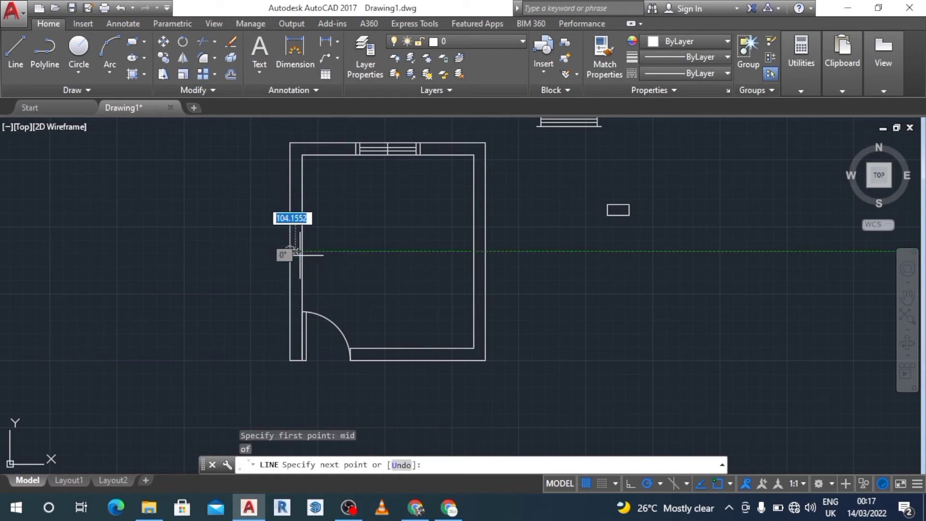
left_click(302, 252)
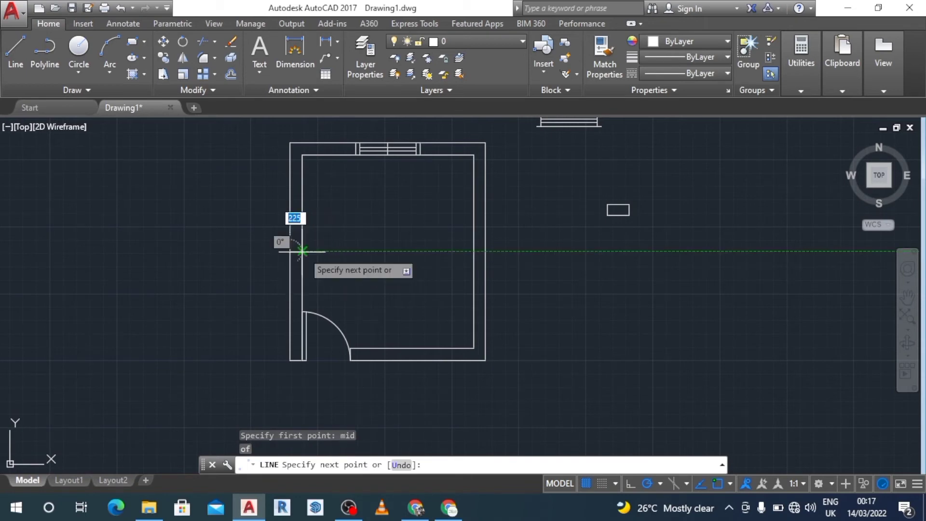
key("Escape")
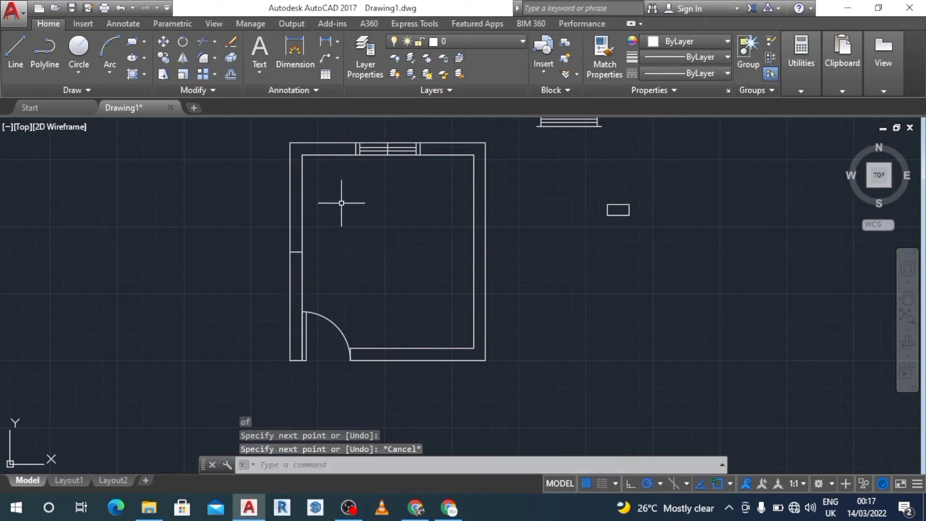
Step: Offset that wall line 600 to both sides along the left wall to mark the opening edges
left_click(231, 71)
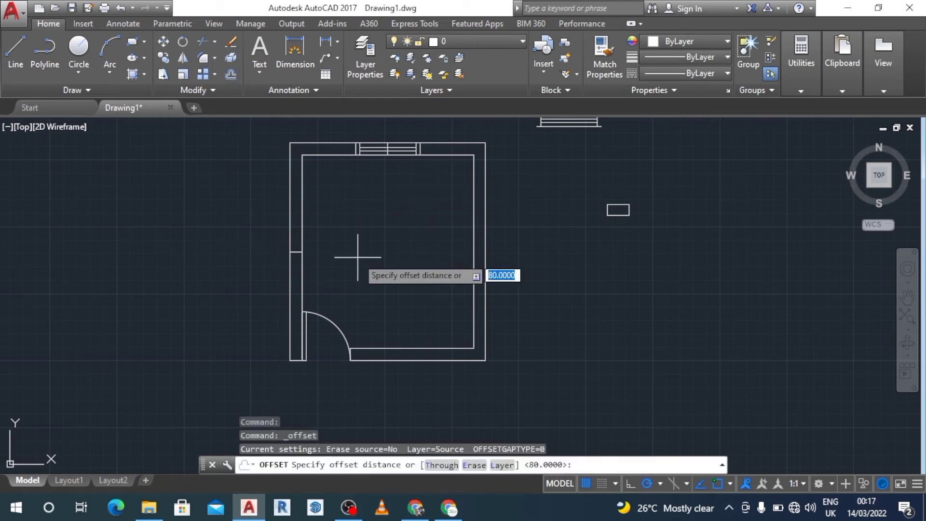
type("60")
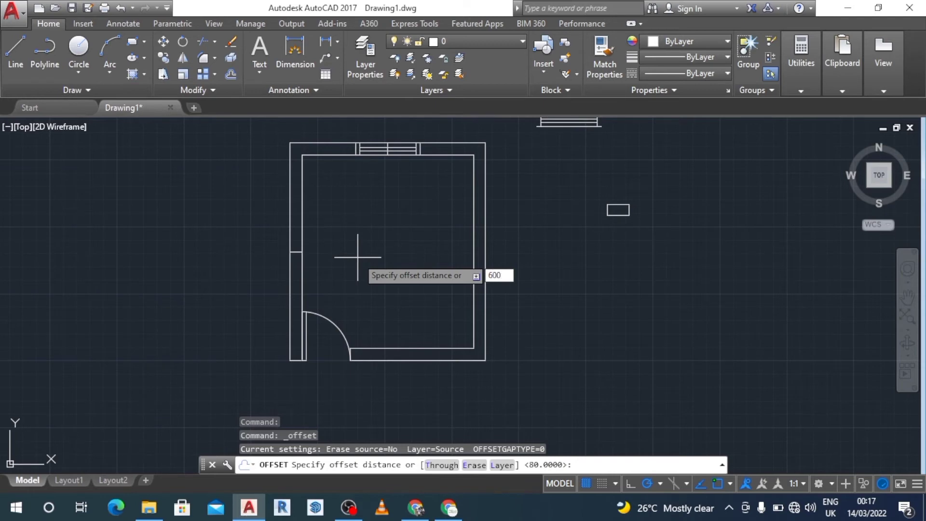
type("0")
key("Return")
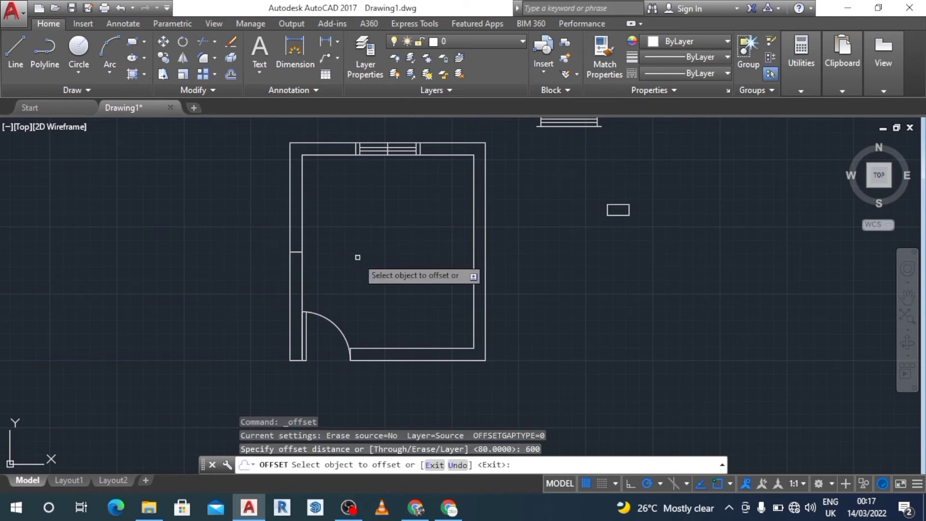
left_click(297, 253)
left_click(324, 180)
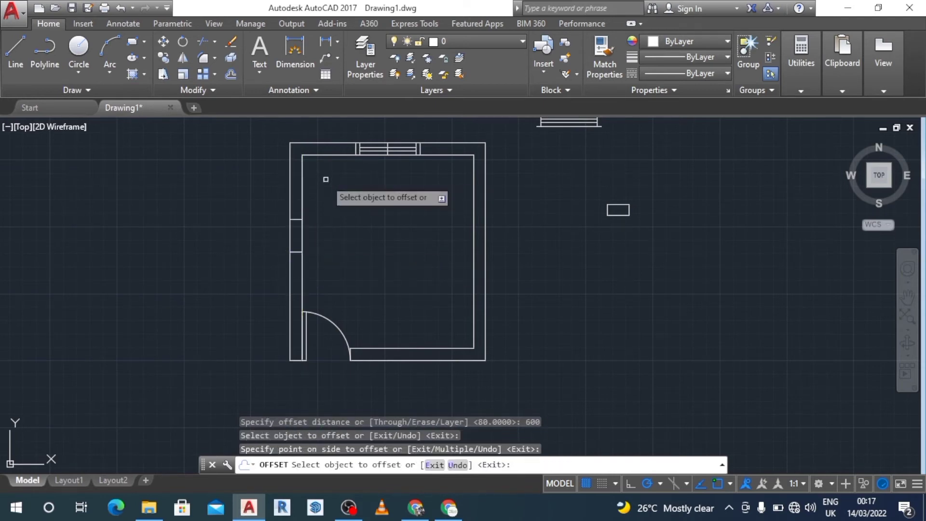
left_click(297, 252)
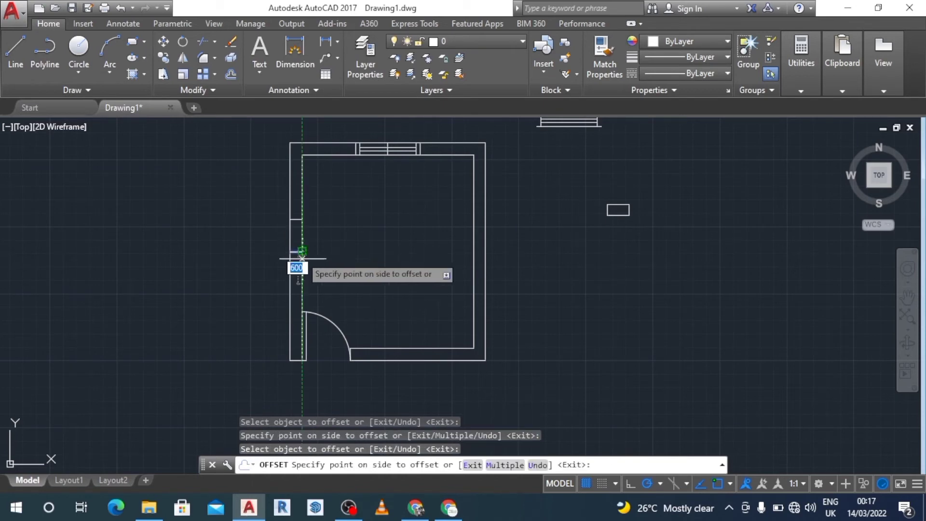
left_click(356, 321)
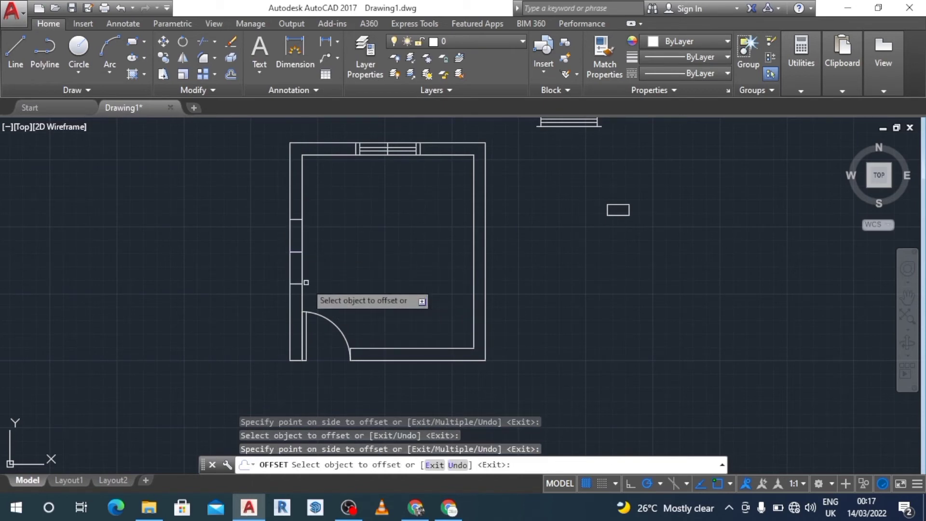
key("Escape")
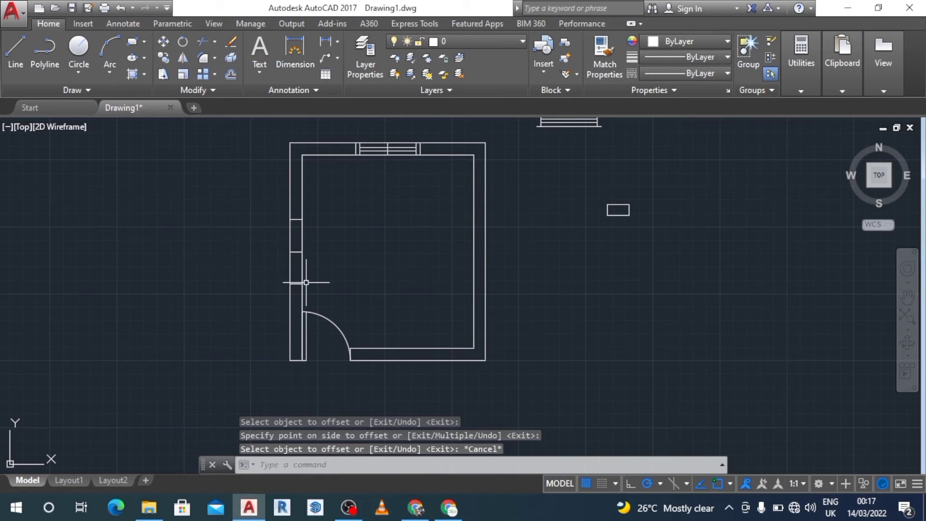
Step: Trim the left wall lines between the two offset lines to open the wall
type("tr")
key("Return")
key("Return")
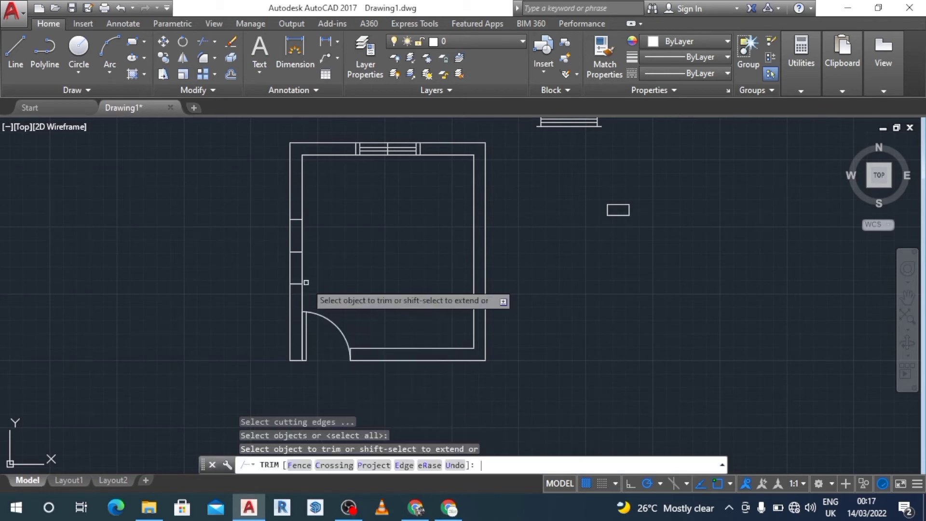
left_click(295, 260)
left_click(267, 265)
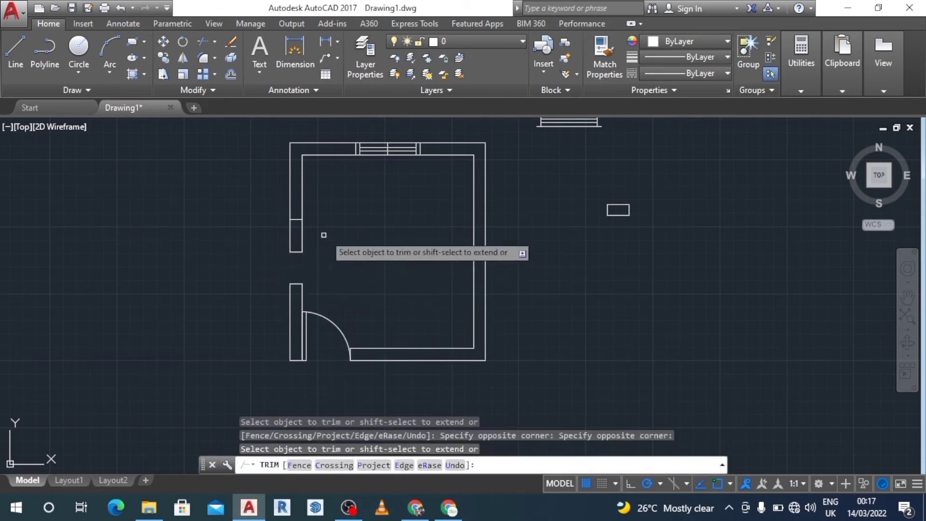
left_click(315, 233)
left_click(290, 250)
left_click(265, 261)
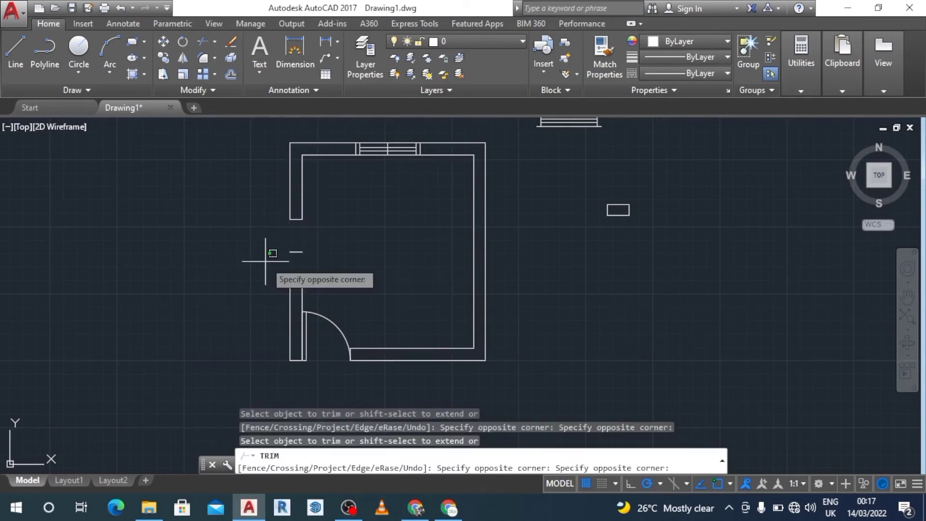
key("Escape")
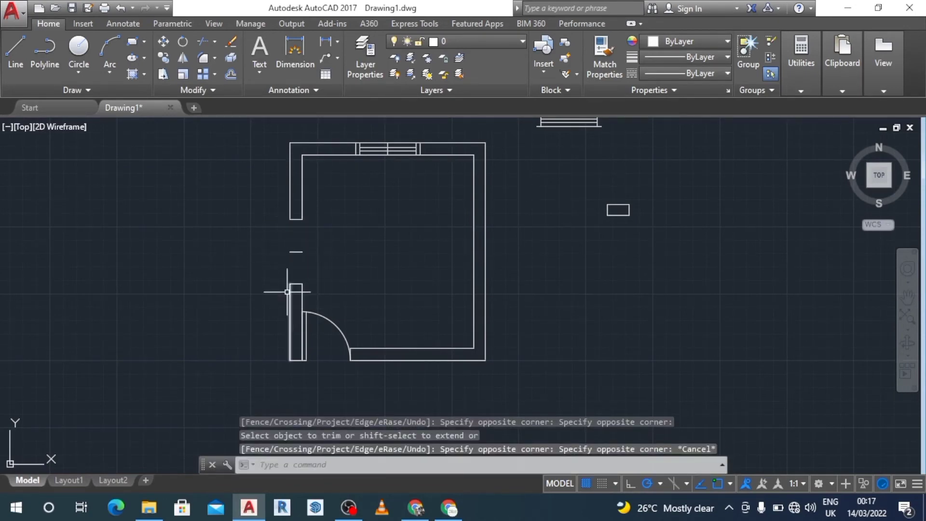
left_click(296, 250)
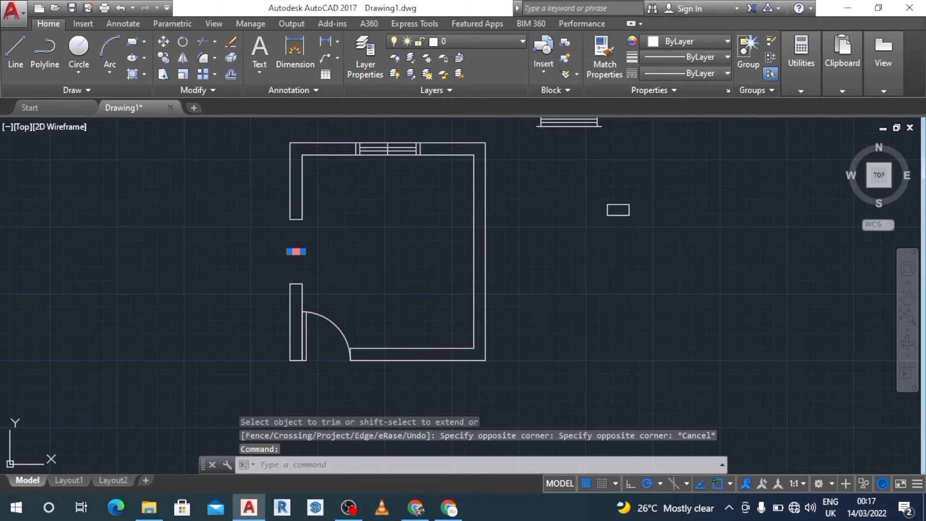
key("Delete")
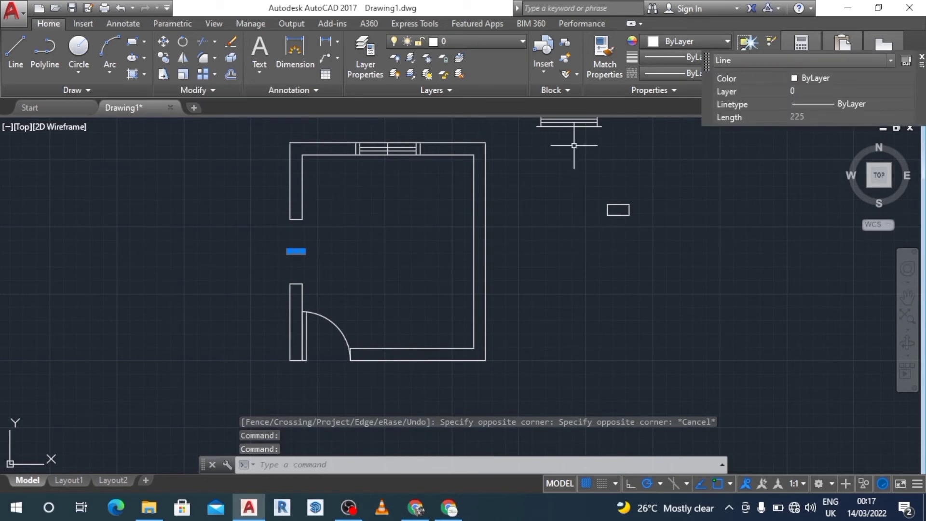
left_click(394, 153)
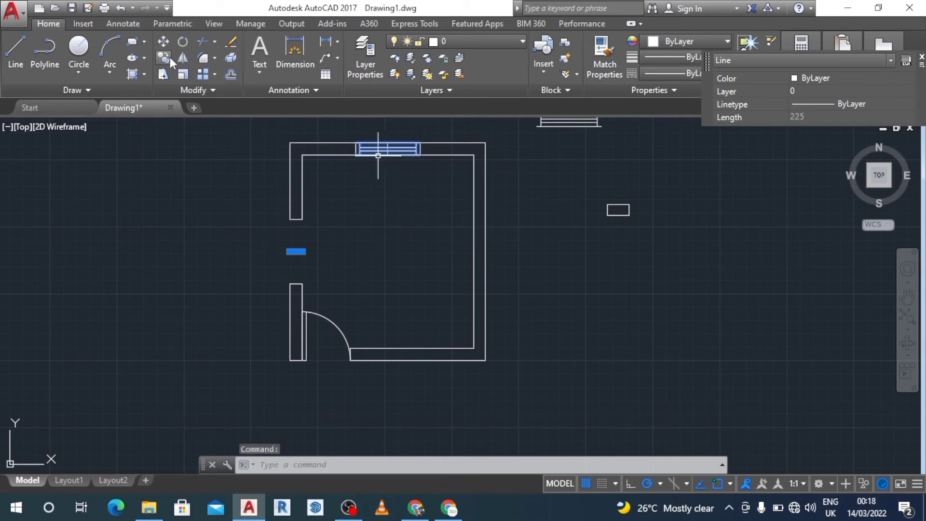
left_click(167, 57)
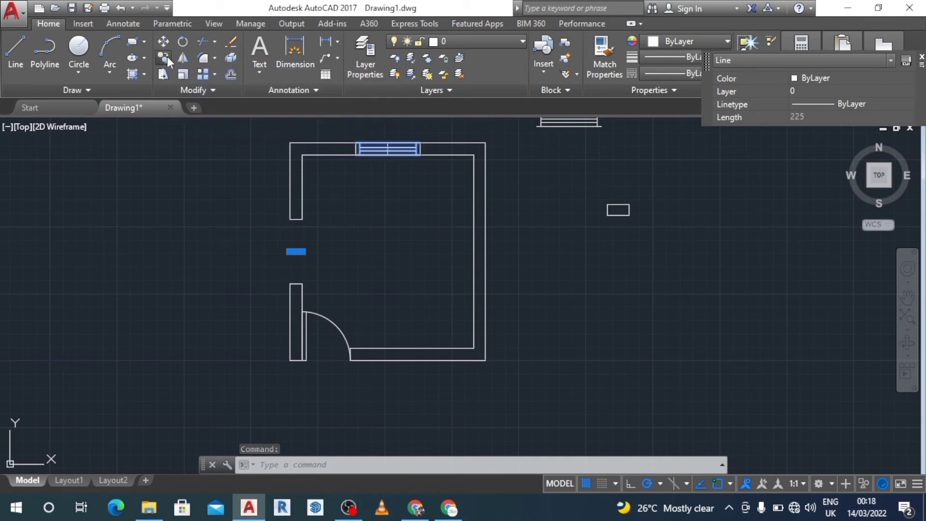
left_click(420, 153)
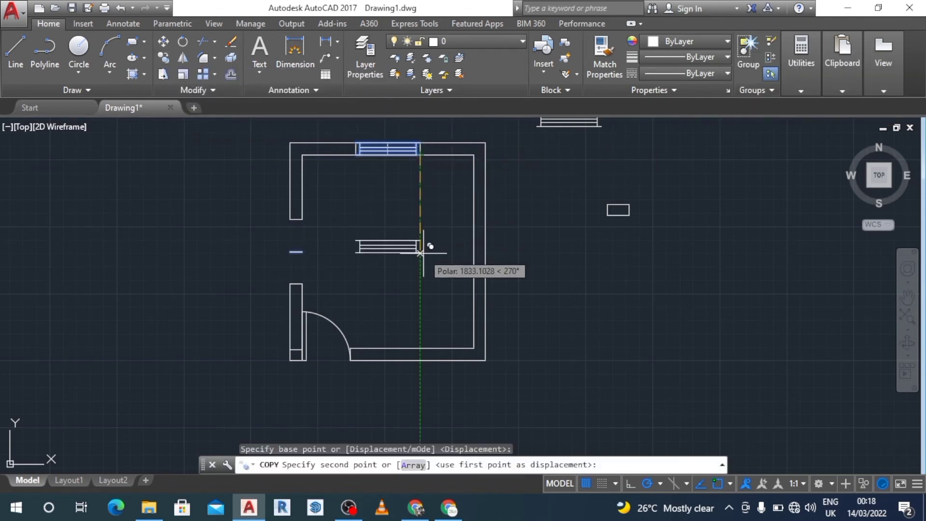
left_click(423, 242)
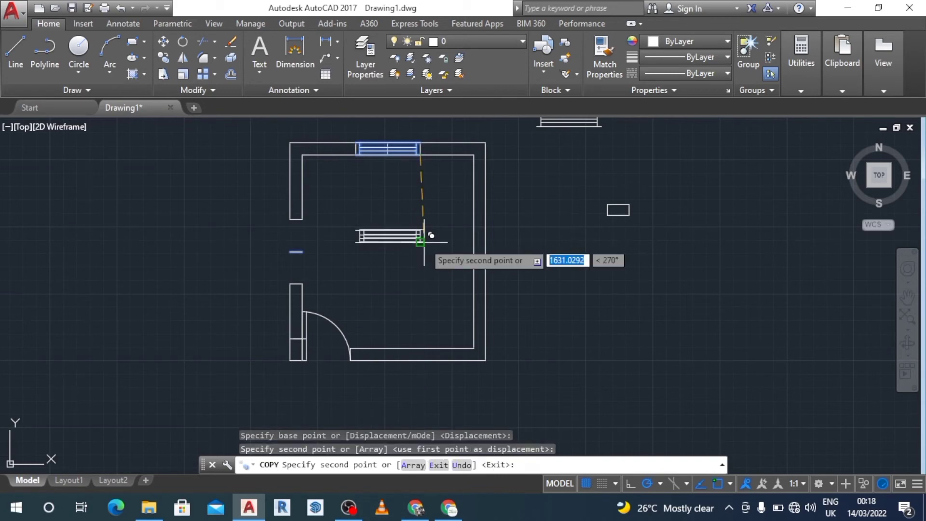
key("Escape")
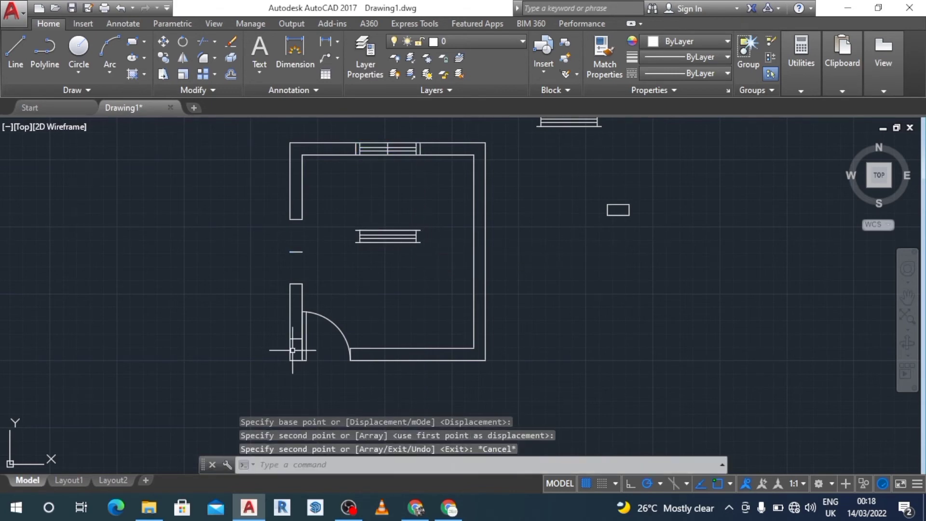
key("ctrl+z")
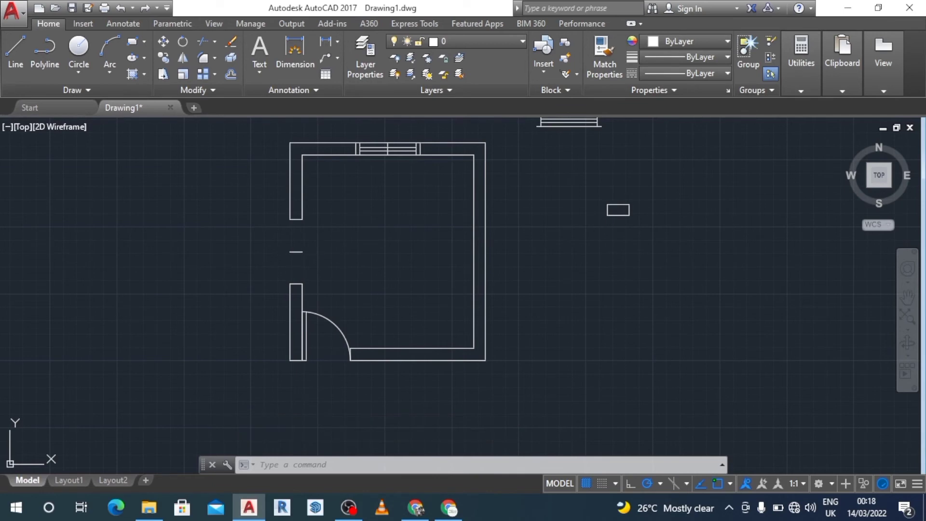
Step: Delete the short line left in the middle of the left wall opening
left_click(298, 252)
mouse_move(302, 251)
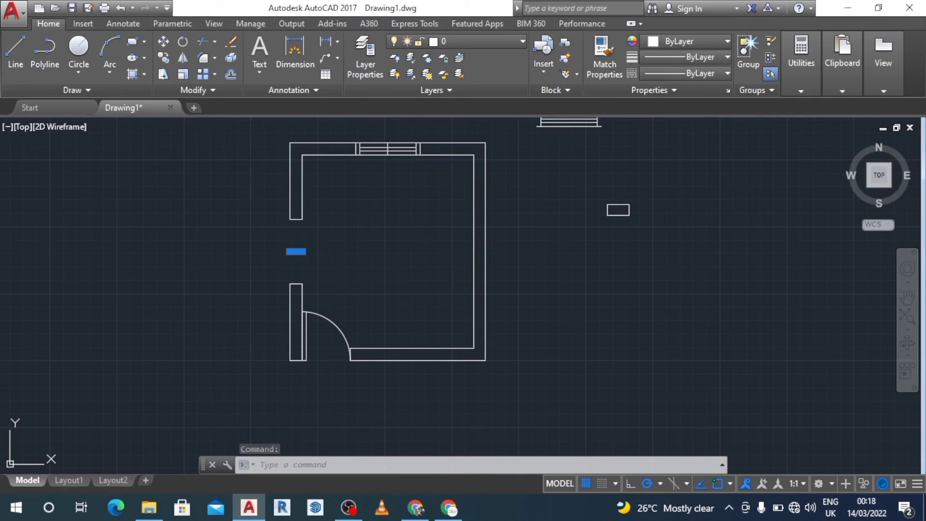
key("Delete")
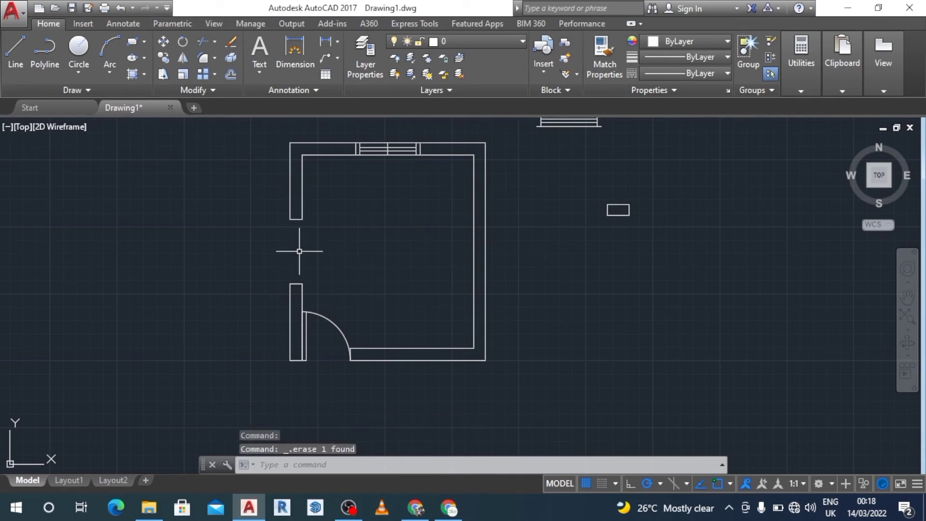
left_click(402, 144)
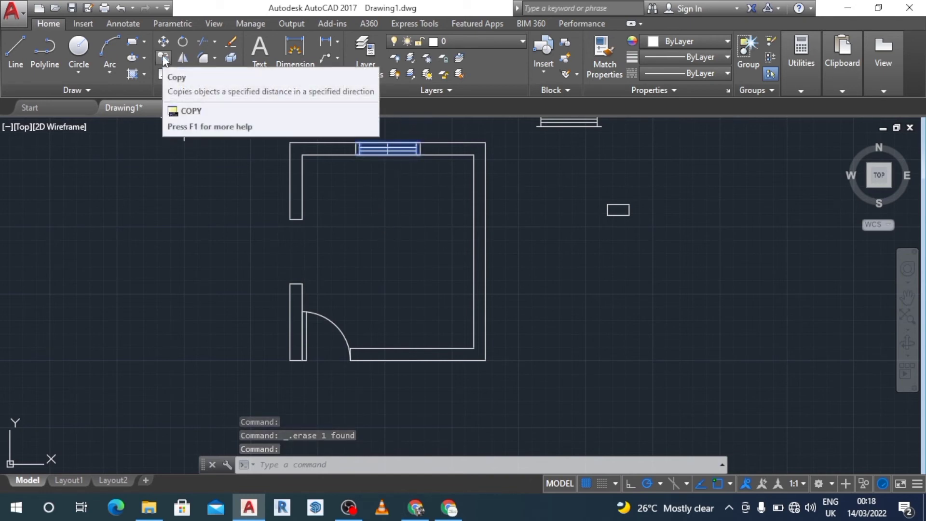
left_click(164, 58)
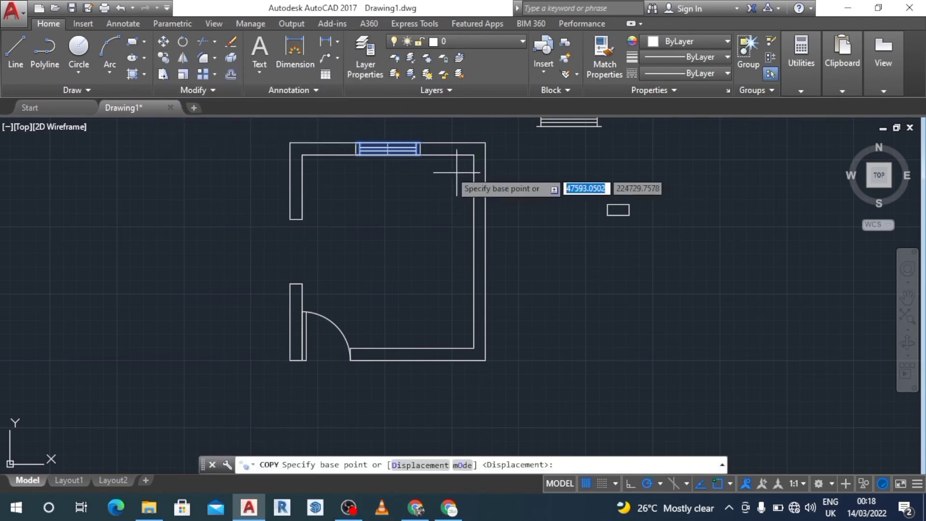
left_click(419, 145)
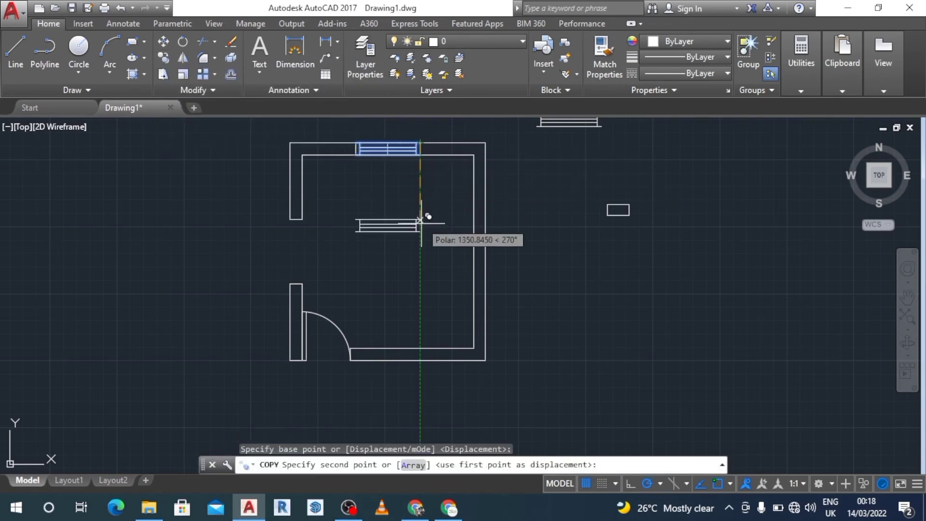
left_click(420, 243)
key("Escape")
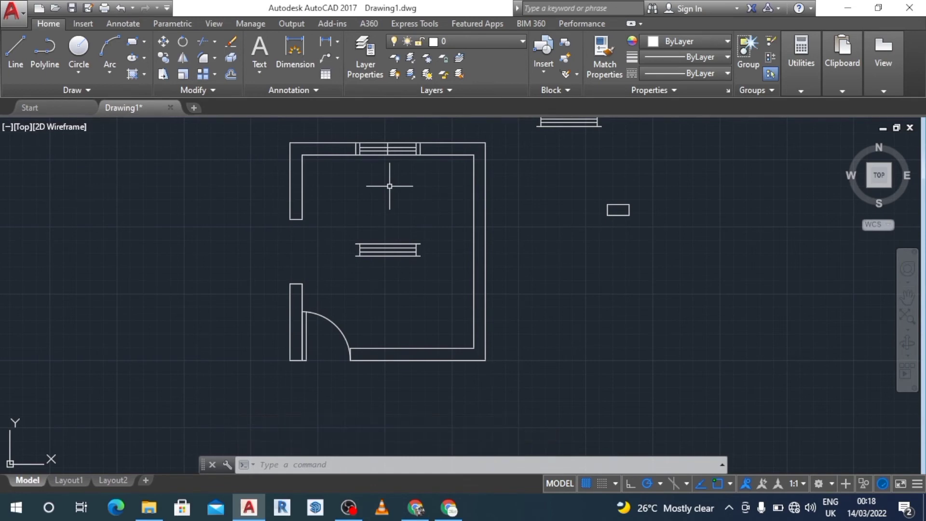
key("ctrl+z")
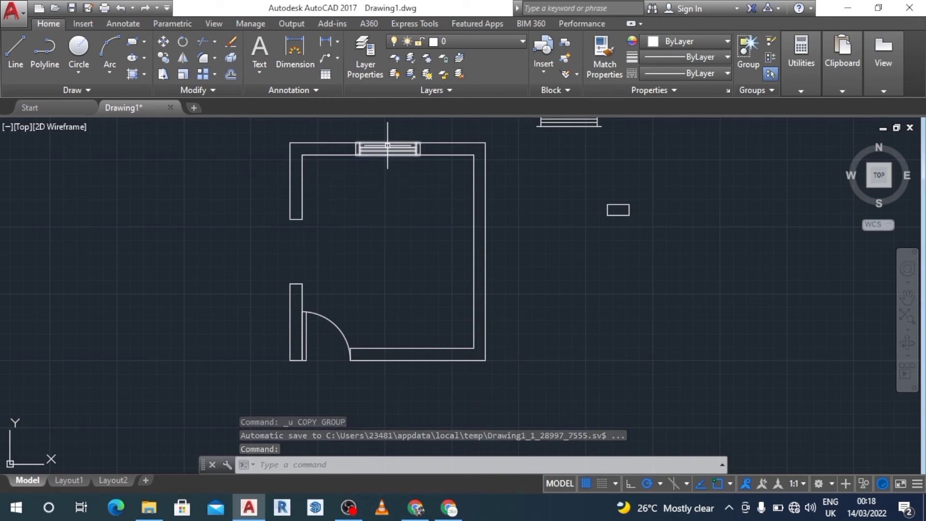
Step: Copy the window from the top wall down into the middle of the room
left_click(387, 146)
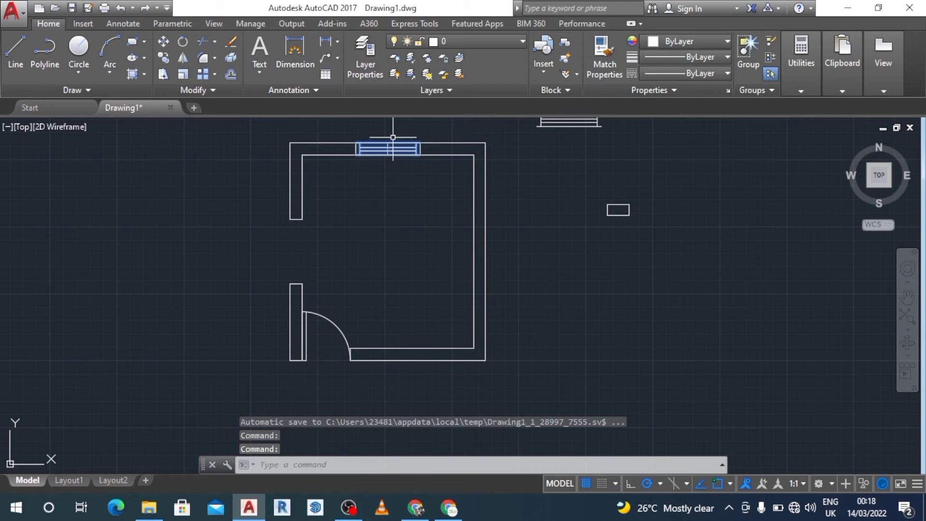
left_click_drag(393, 137, 391, 149)
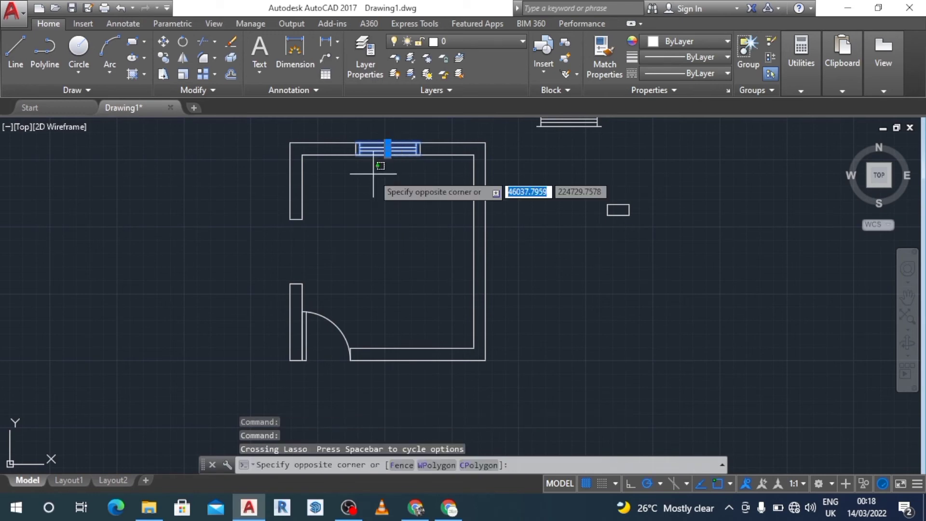
left_click(352, 198)
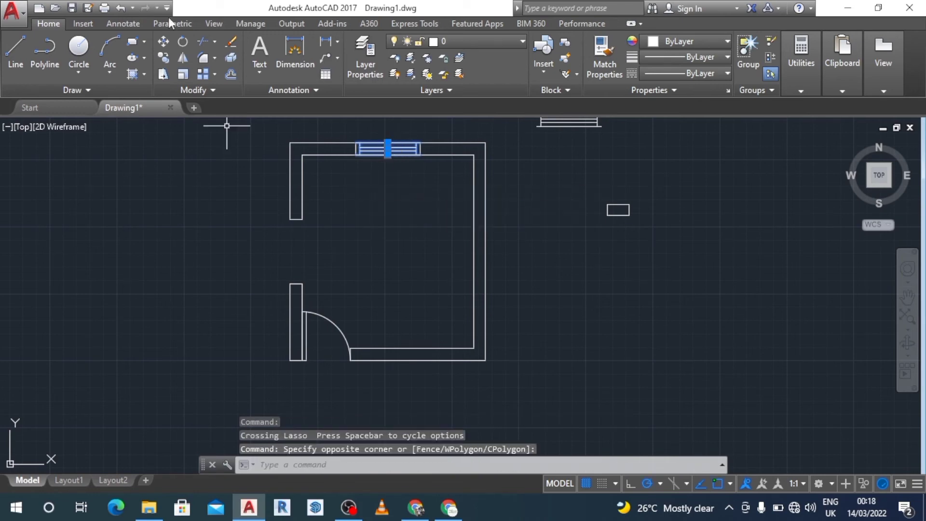
left_click(165, 58)
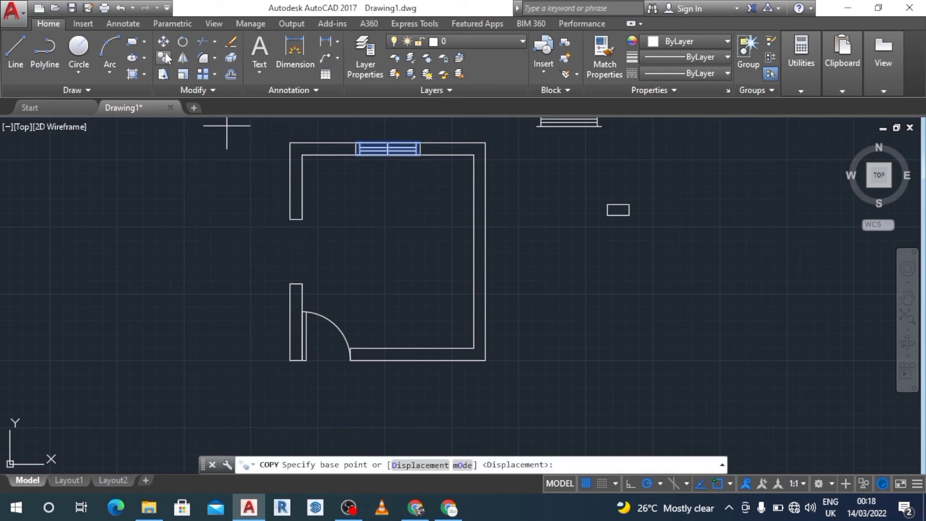
left_click(420, 142)
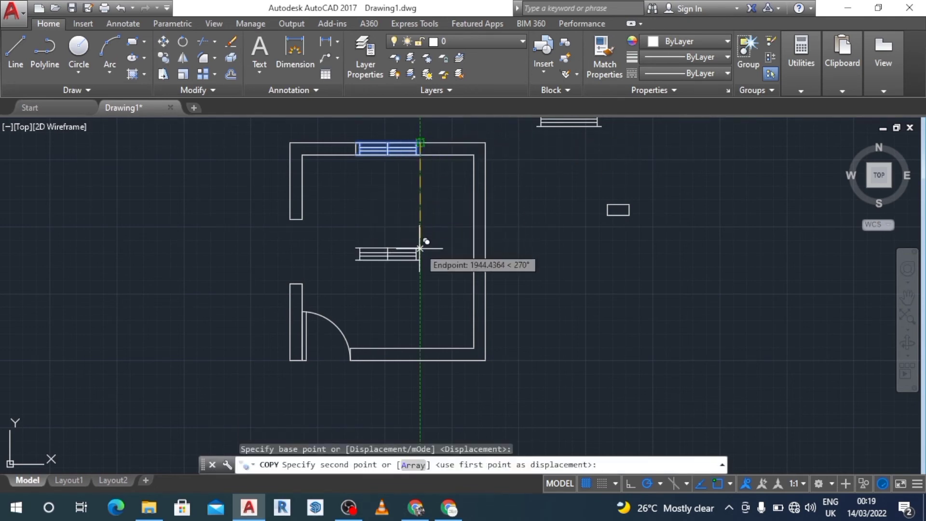
left_click(420, 248)
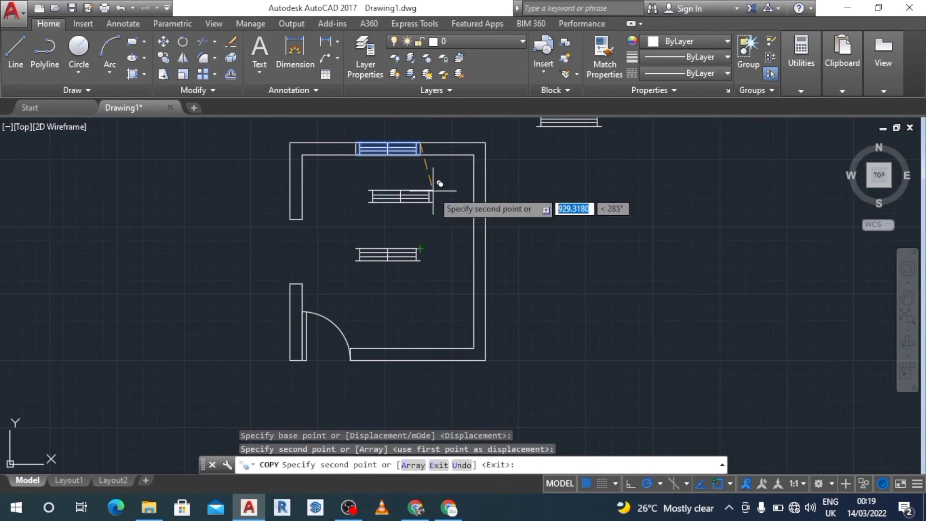
key("Escape")
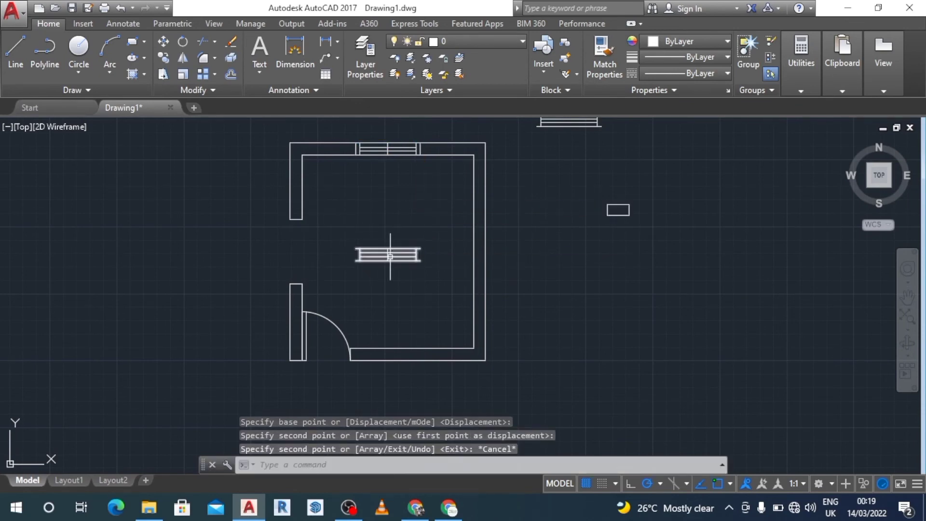
Step: Try rotating the copied window upright about its right endpoint, then undo the rotation
left_click(183, 42)
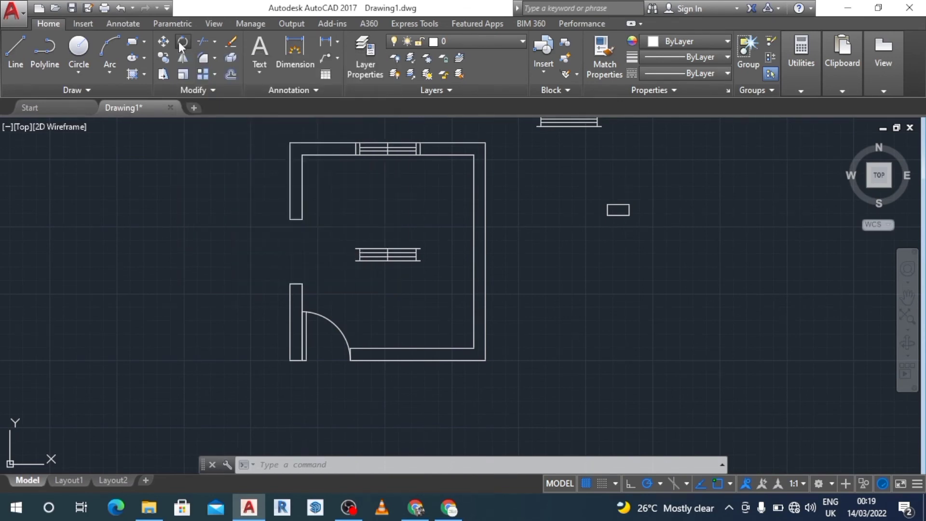
left_click(415, 249)
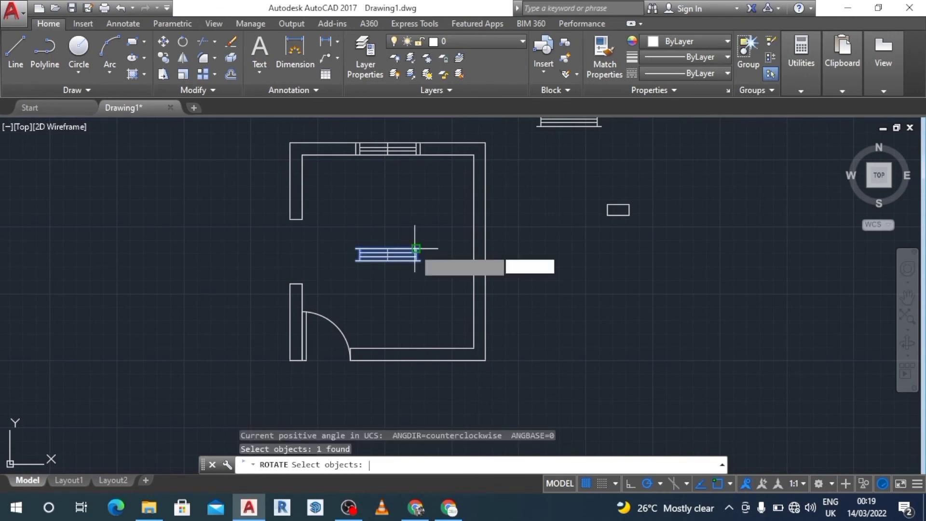
key("Return")
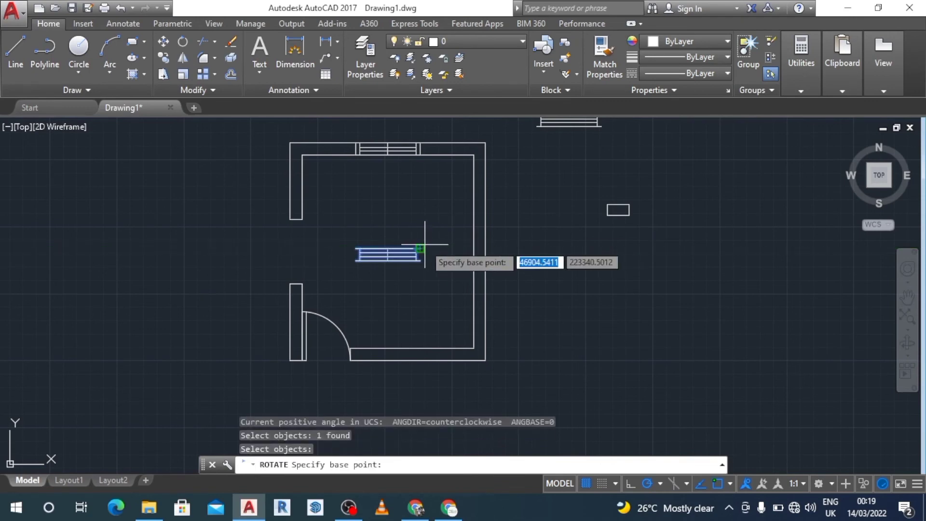
left_click(418, 248)
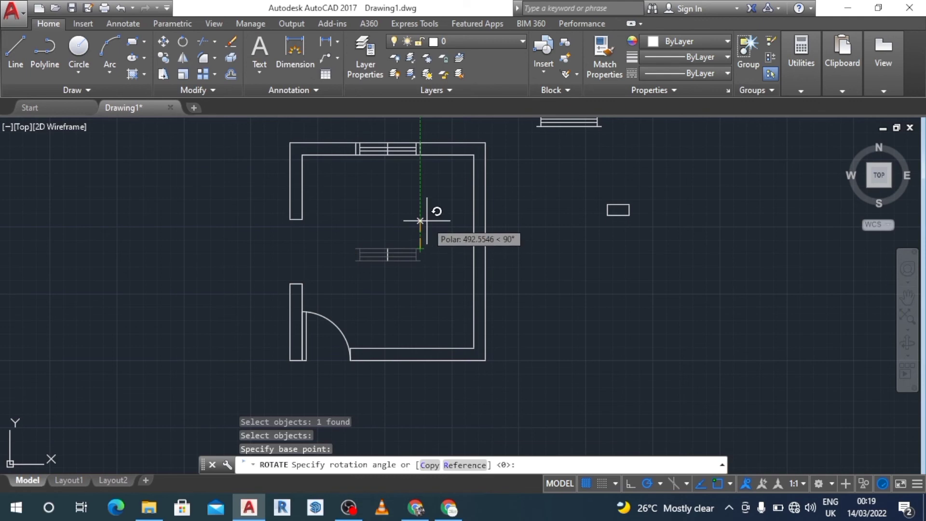
left_click(419, 196)
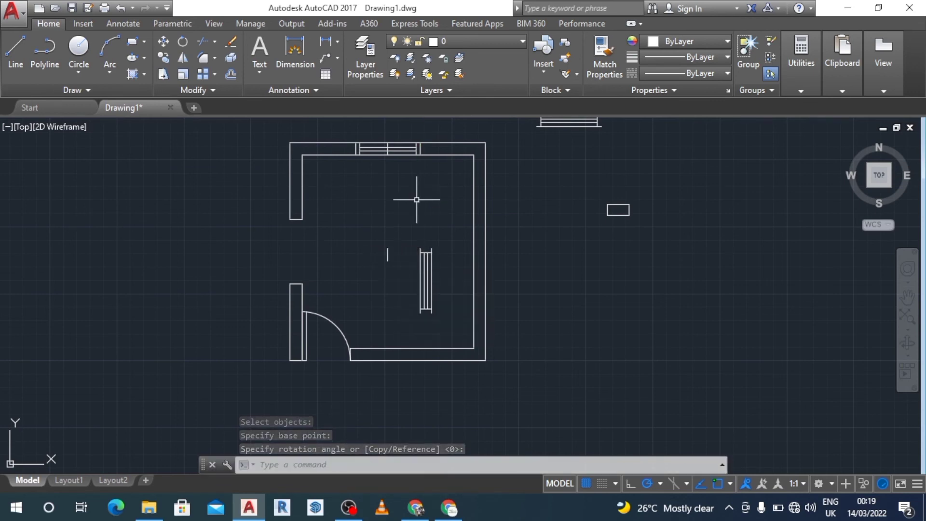
key("ctrl+z")
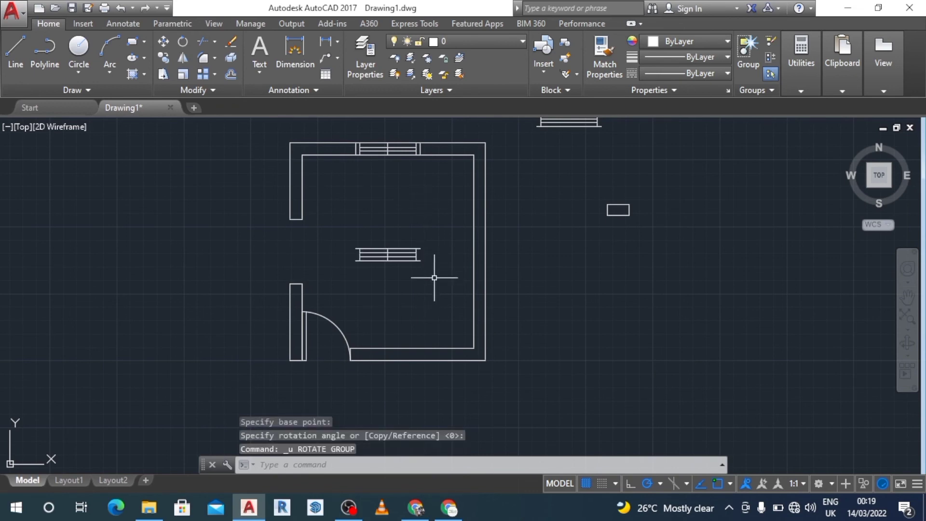
Step: Rotate the copied window to a vertical orientation about its right endpoint
left_click(434, 214)
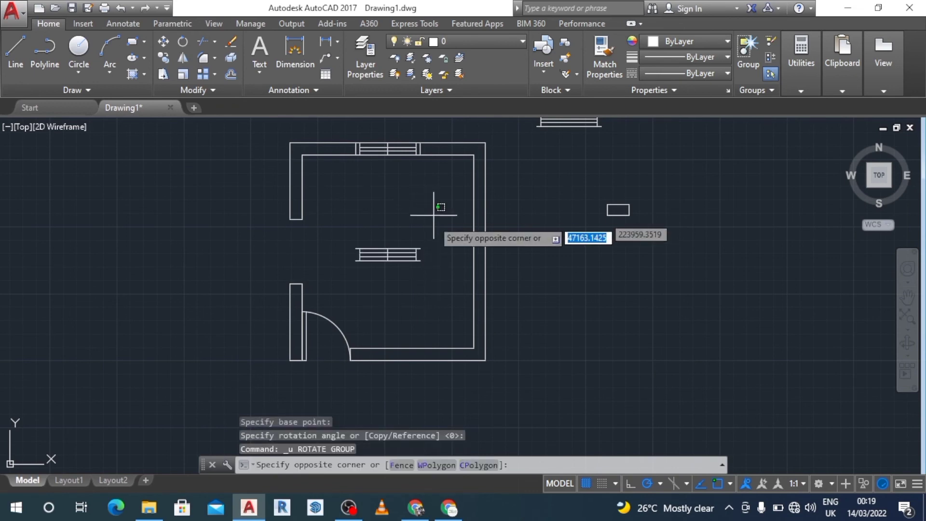
left_click(342, 262)
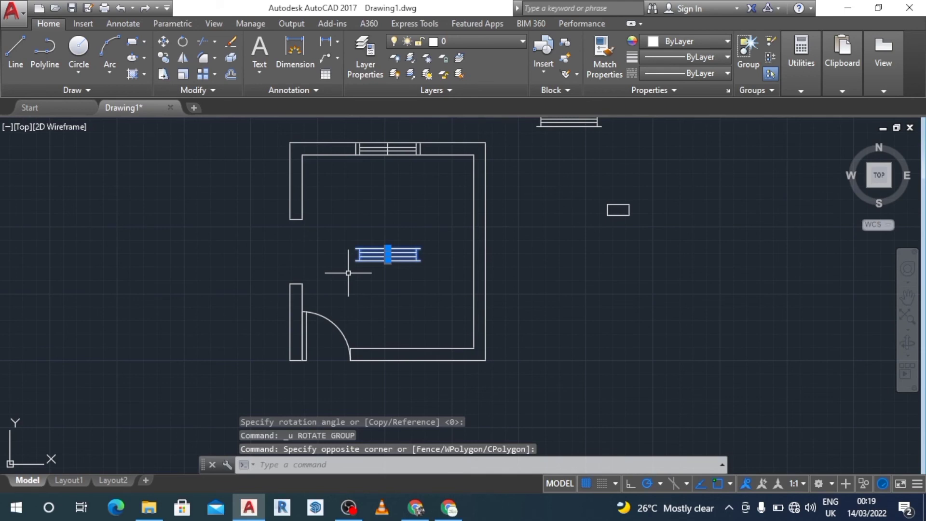
left_click(183, 42)
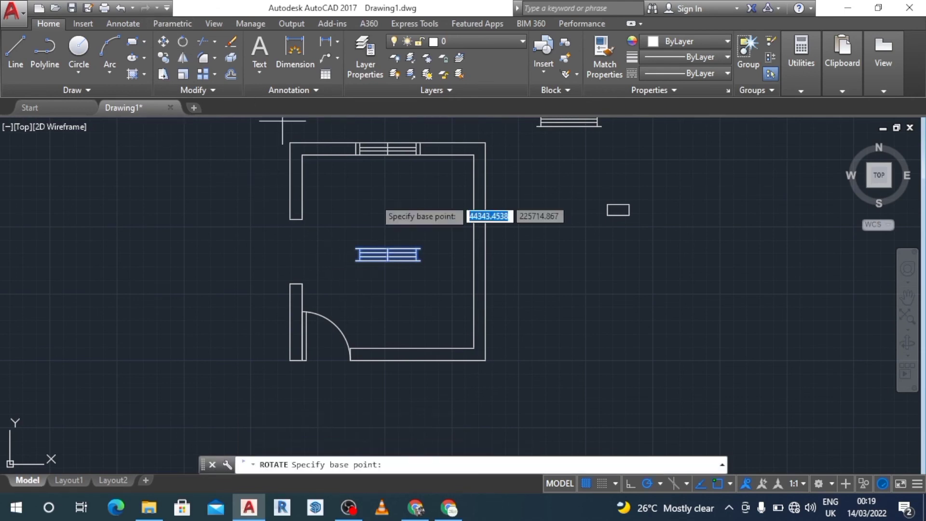
left_click(420, 249)
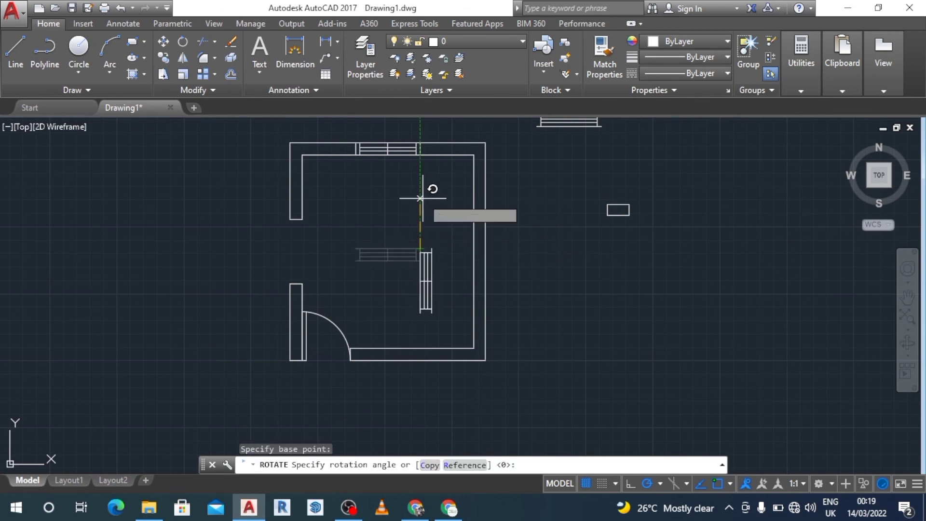
left_click(419, 207)
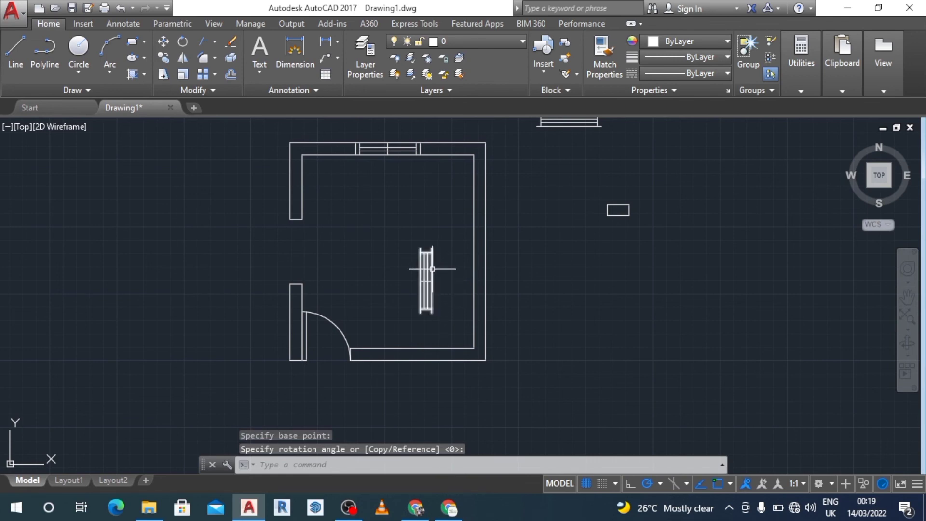
Step: Move the vertical window copy into the opening in the left wall
mouse_move(447, 236)
left_mouse_down()
mouse_move(439, 290)
mouse_move(333, 317)
mouse_move(349, 321)
left_mouse_up()
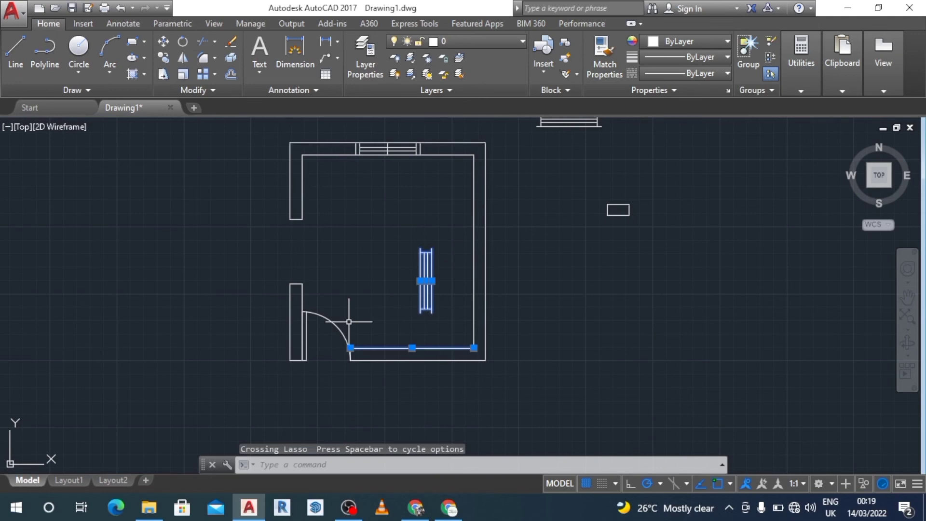
key("Escape")
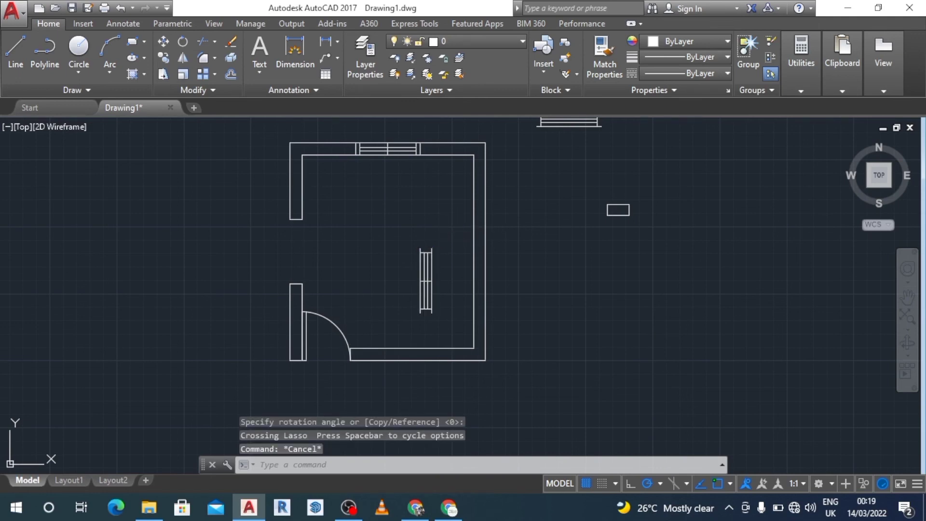
mouse_move(441, 239)
left_mouse_down()
mouse_move(424, 318)
mouse_move(362, 310)
mouse_move(394, 294)
left_mouse_up()
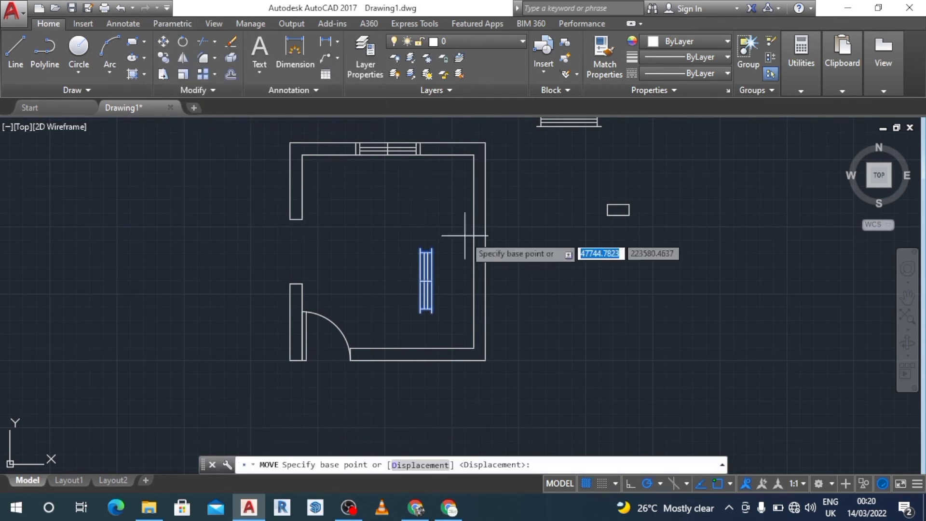
left_click(432, 248)
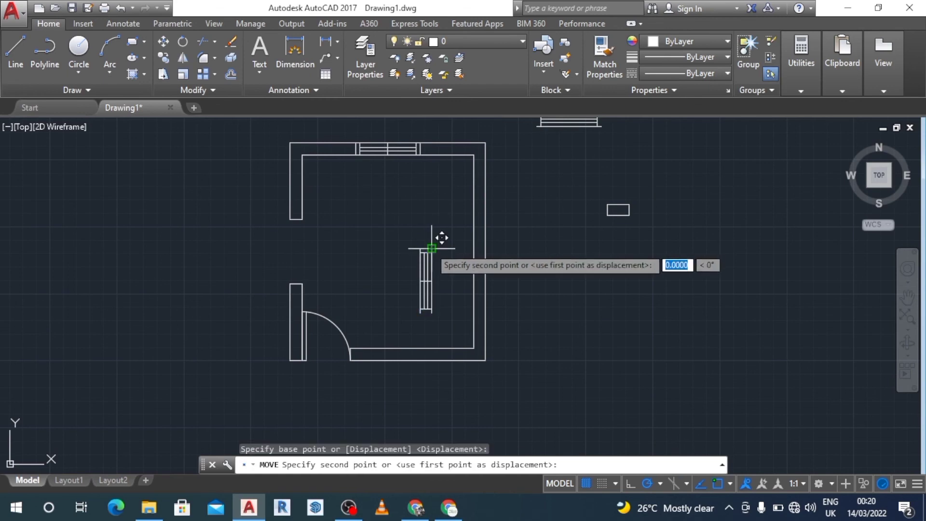
left_click(310, 208)
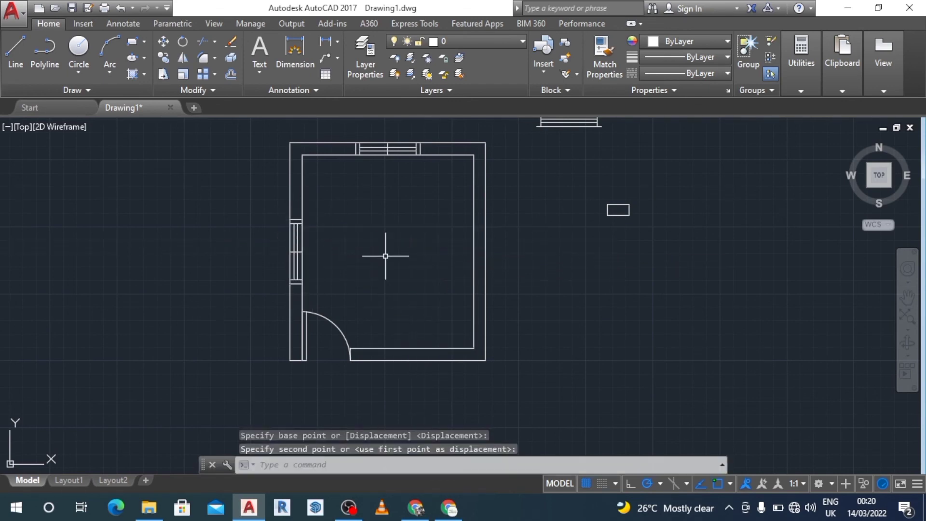